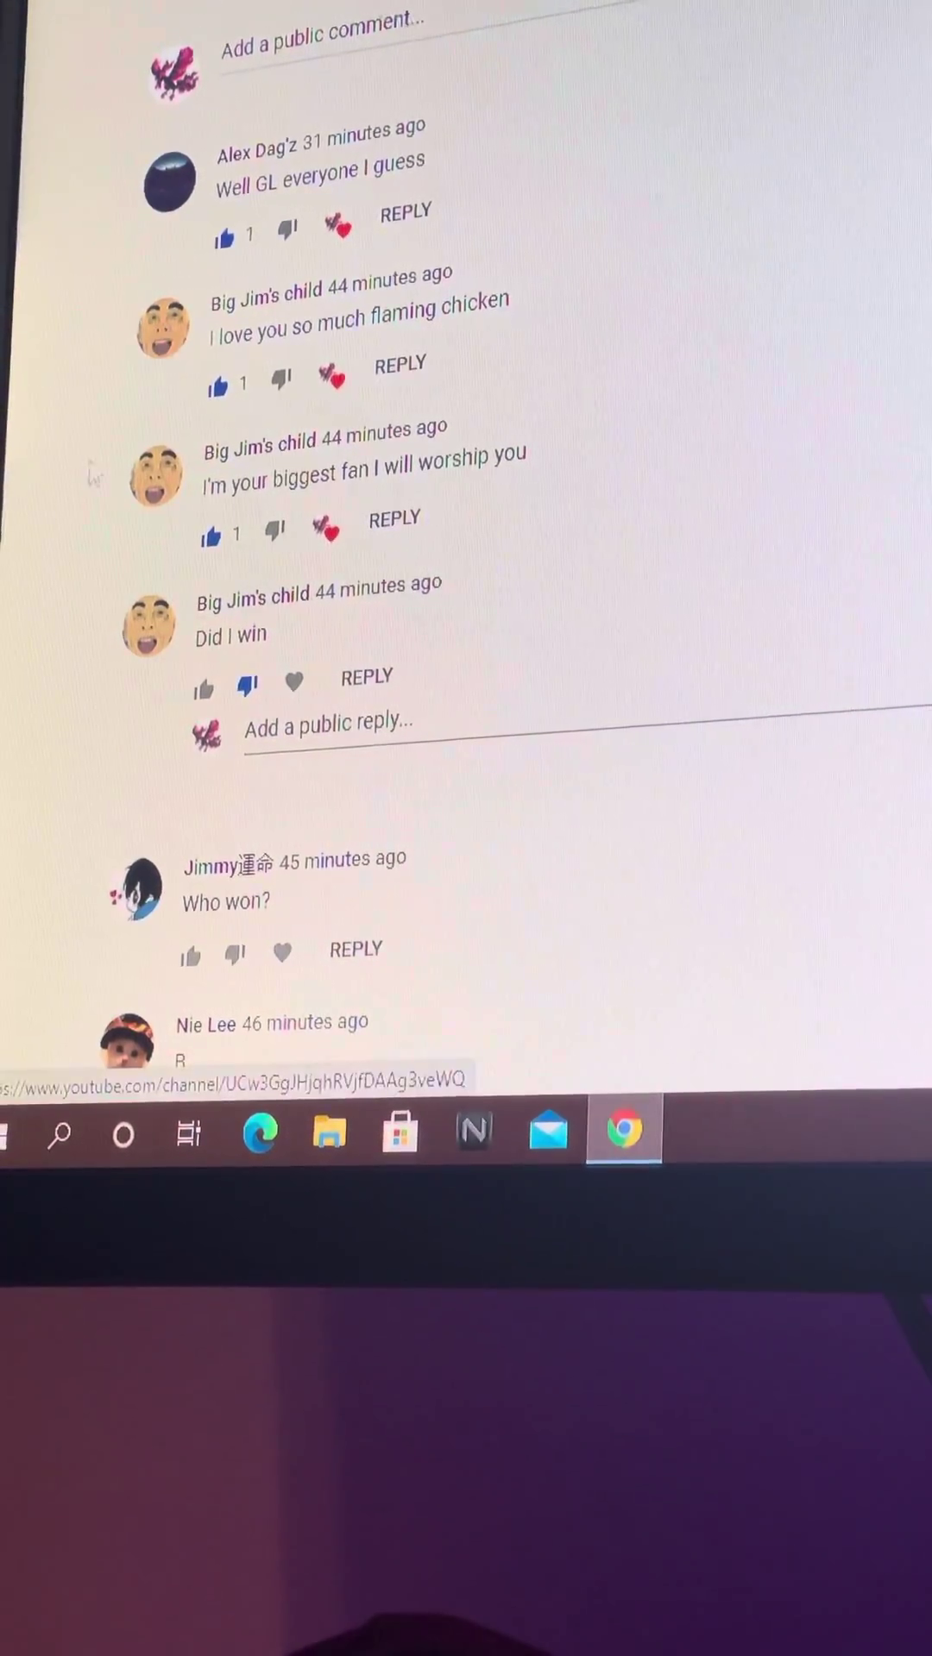
{"action": "scroll", "coordinate": [128, 653], "scroll_direction": "down", "scroll_amount": 1}
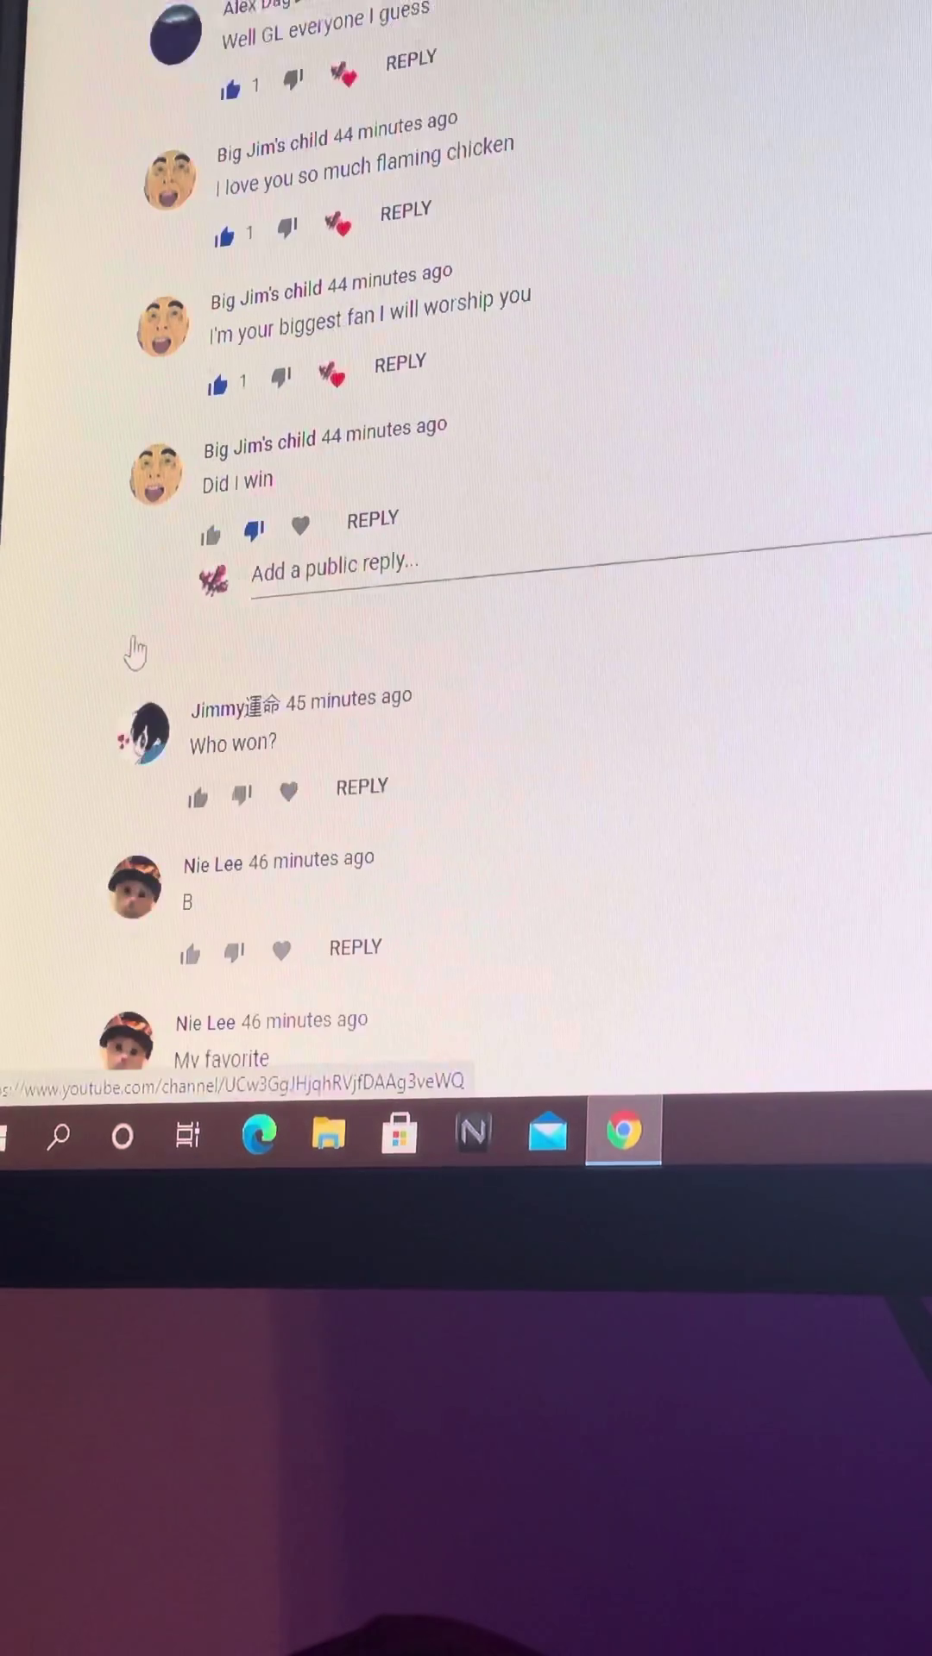
{"action": "scroll", "coordinate": [116, 654], "scroll_direction": "down", "scroll_amount": 3}
{"action": "scroll", "coordinate": [104, 519], "scroll_direction": "down", "scroll_amount": 1}
{"action": "scroll", "coordinate": [130, 473], "scroll_direction": "down", "scroll_amount": 1}
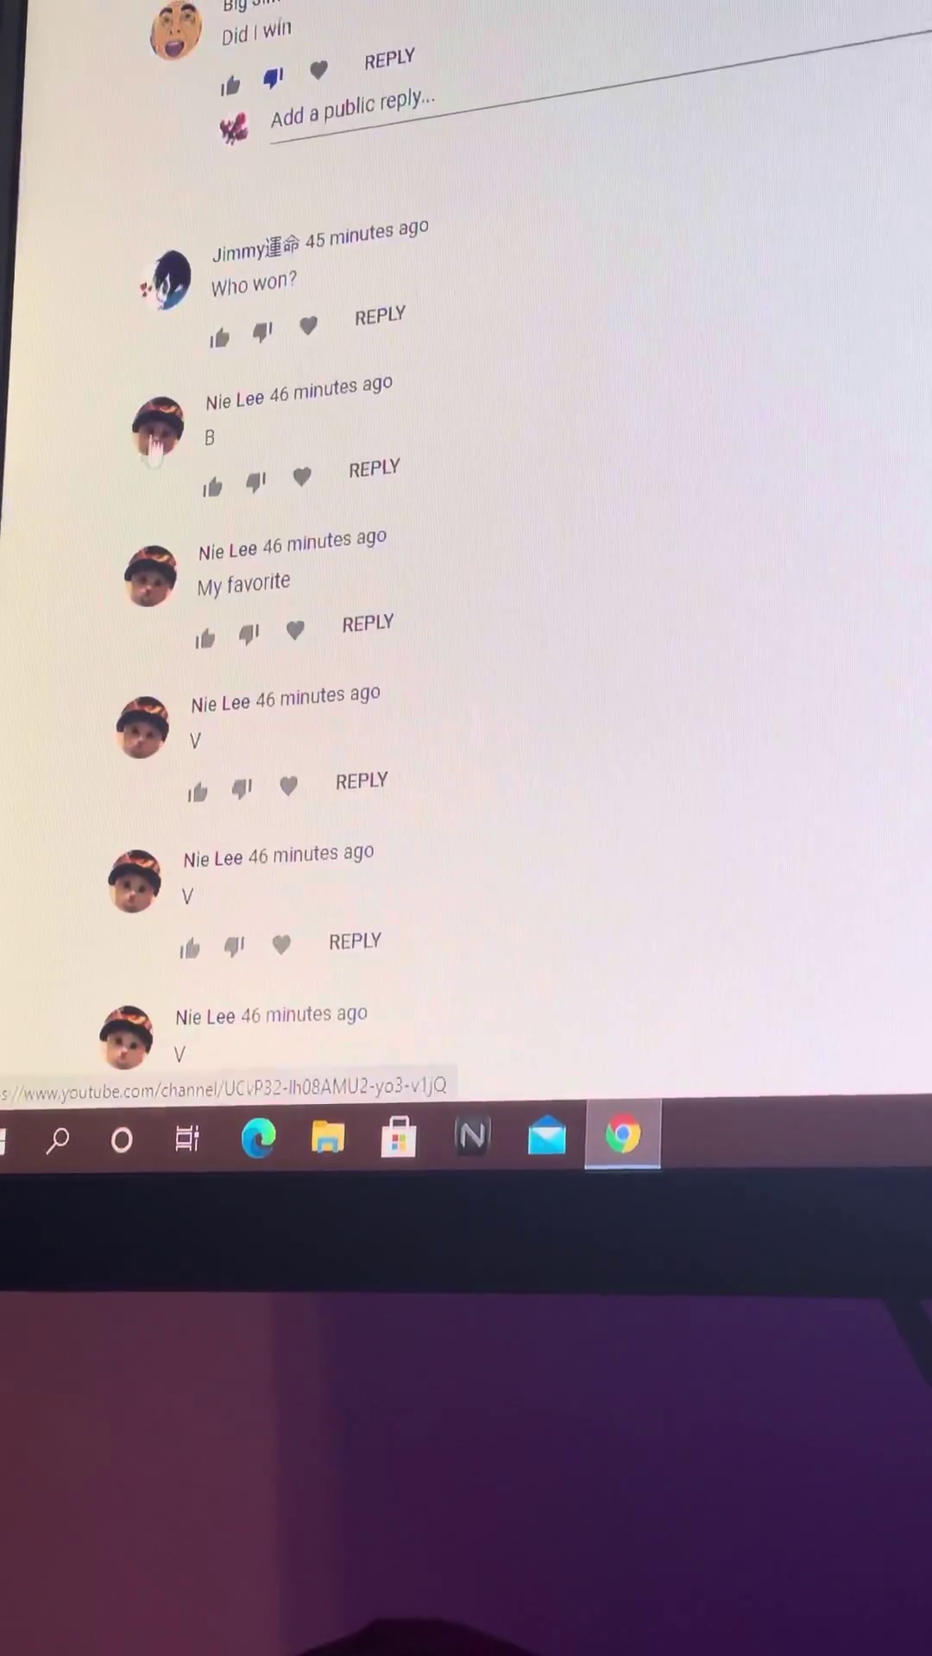
{"action": "scroll", "coordinate": [158, 443], "scroll_direction": "down", "scroll_amount": 1}
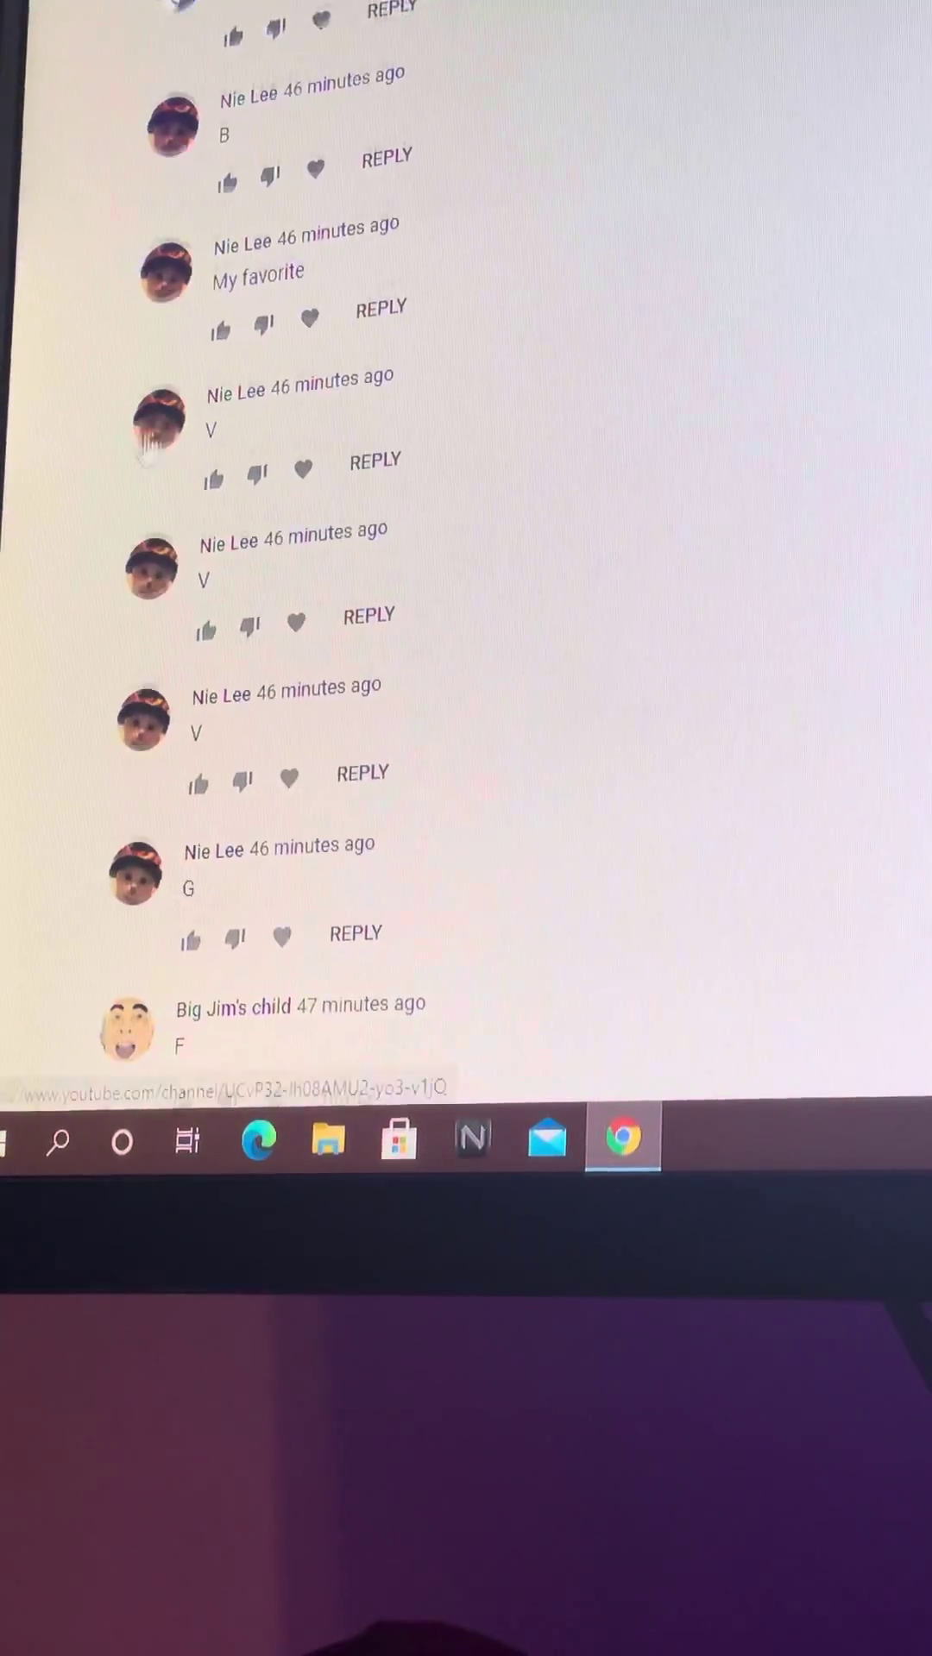
{"action": "scroll", "coordinate": [59, 502], "scroll_direction": "down", "scroll_amount": 1}
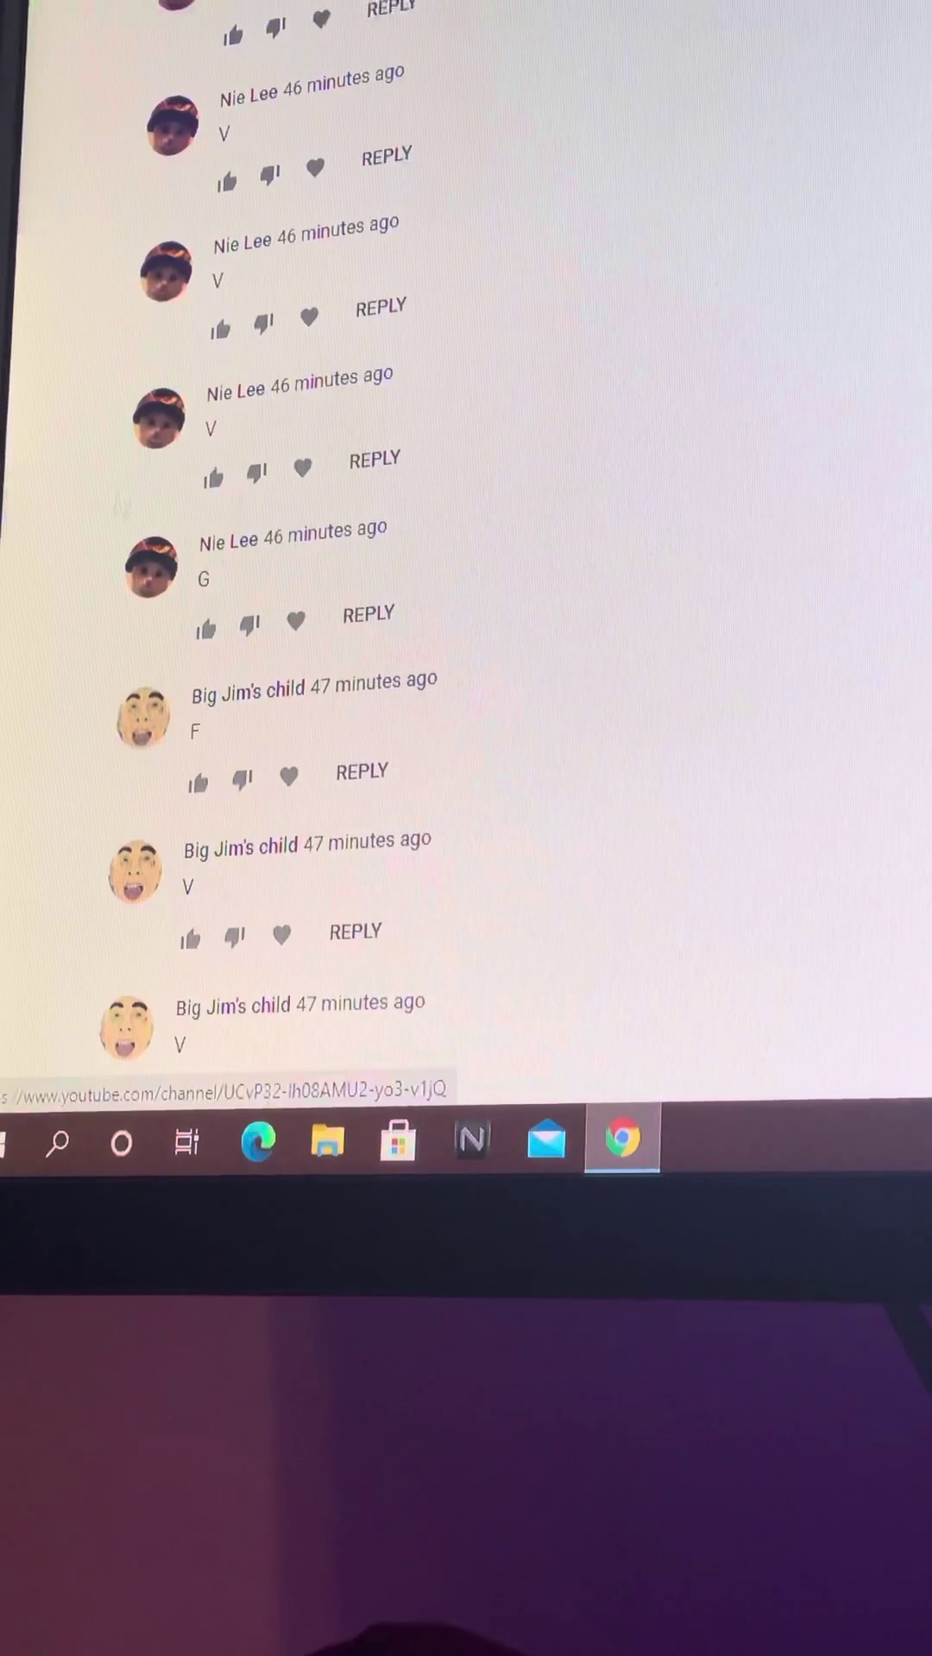
{"action": "scroll", "coordinate": [141, 582], "scroll_direction": "down", "scroll_amount": 2}
{"action": "scroll", "coordinate": [140, 582], "scroll_direction": "down", "scroll_amount": 2}
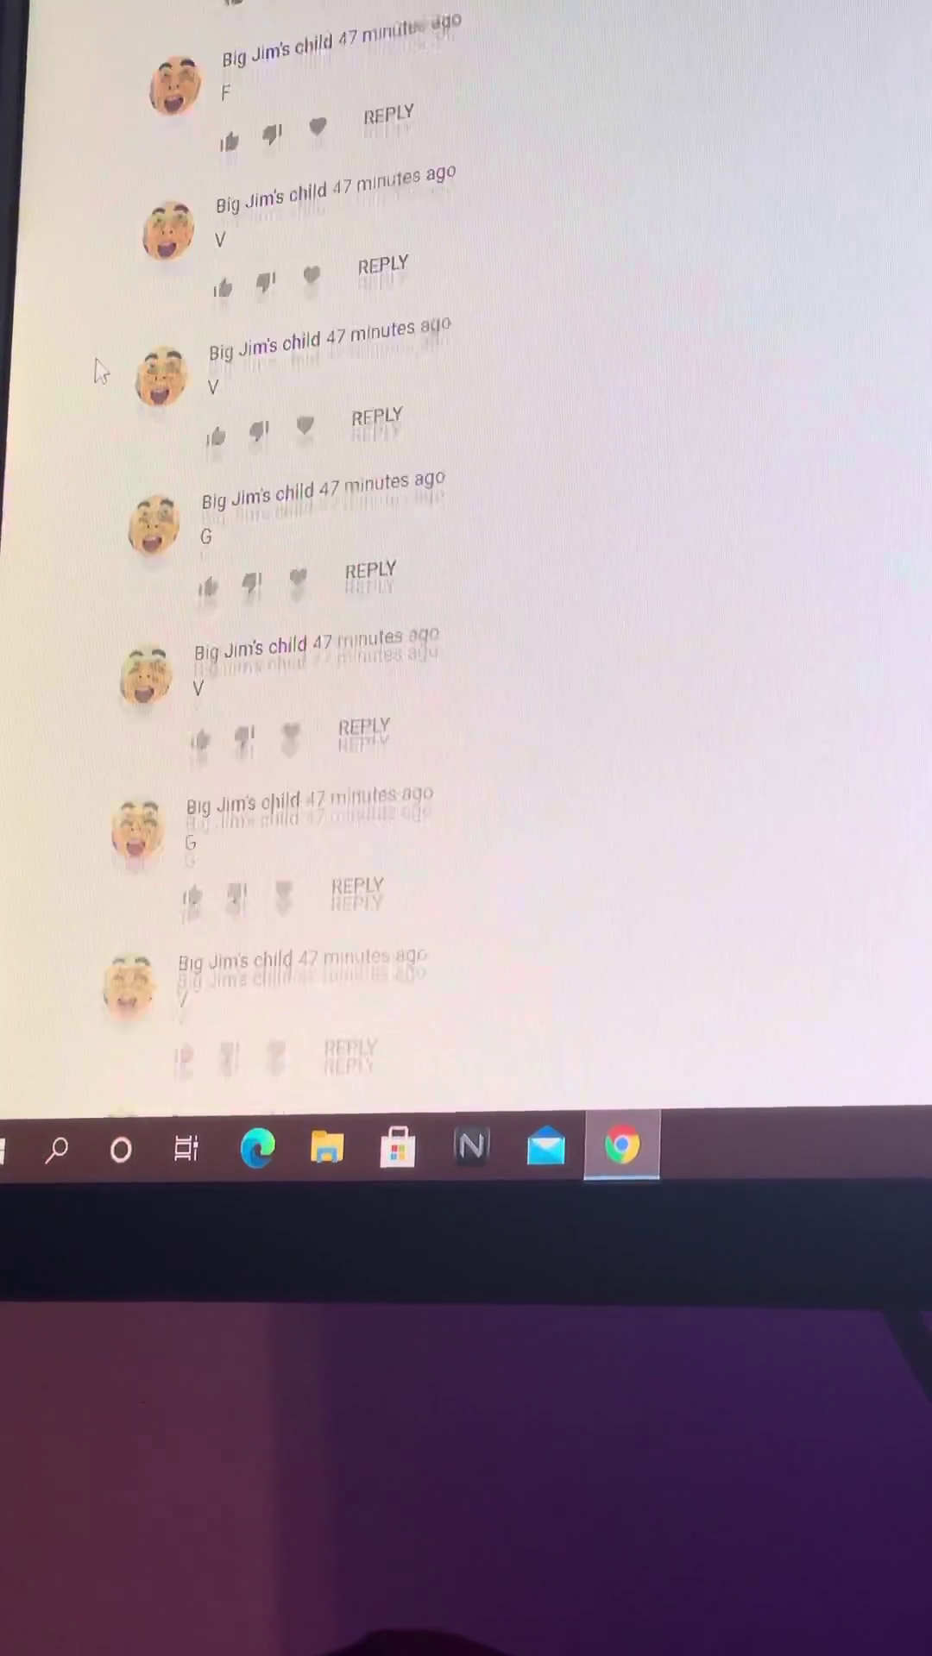
{"action": "scroll", "coordinate": [100, 370], "scroll_direction": "down", "scroll_amount": 2}
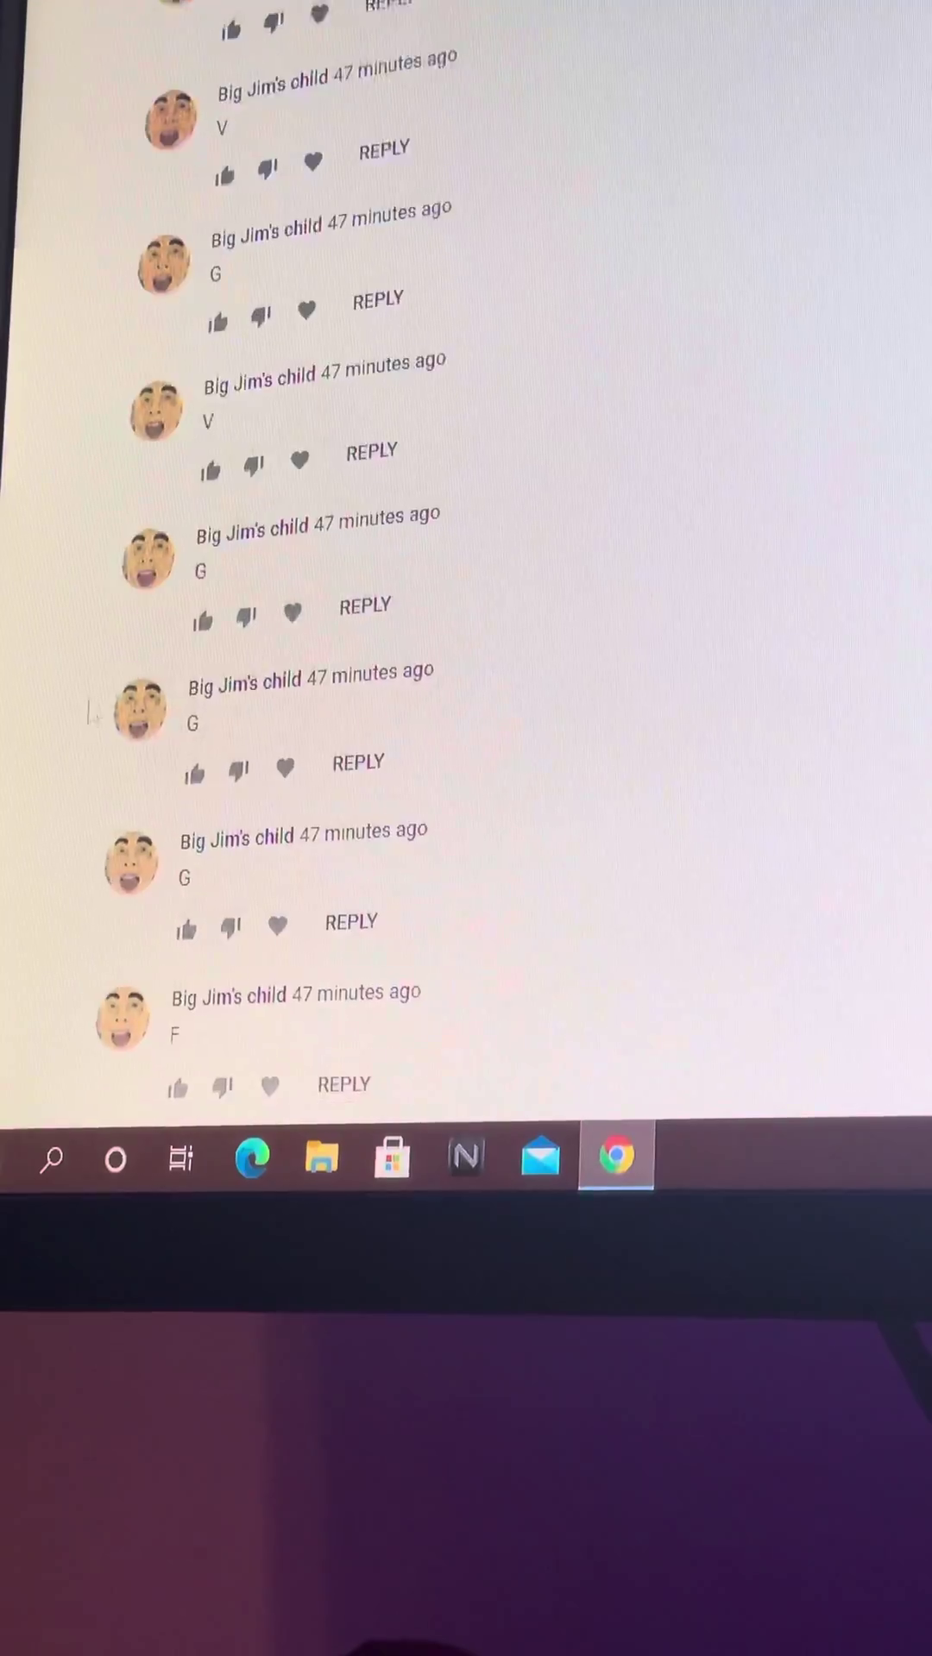
{"action": "scroll", "coordinate": [63, 433], "scroll_direction": "down", "scroll_amount": 2}
{"action": "scroll", "coordinate": [64, 432], "scroll_direction": "down", "scroll_amount": 2}
{"action": "scroll", "coordinate": [142, 37], "scroll_direction": "down", "scroll_amount": 2}
{"action": "scroll", "coordinate": [467, 556], "scroll_direction": "down", "scroll_amount": 2}
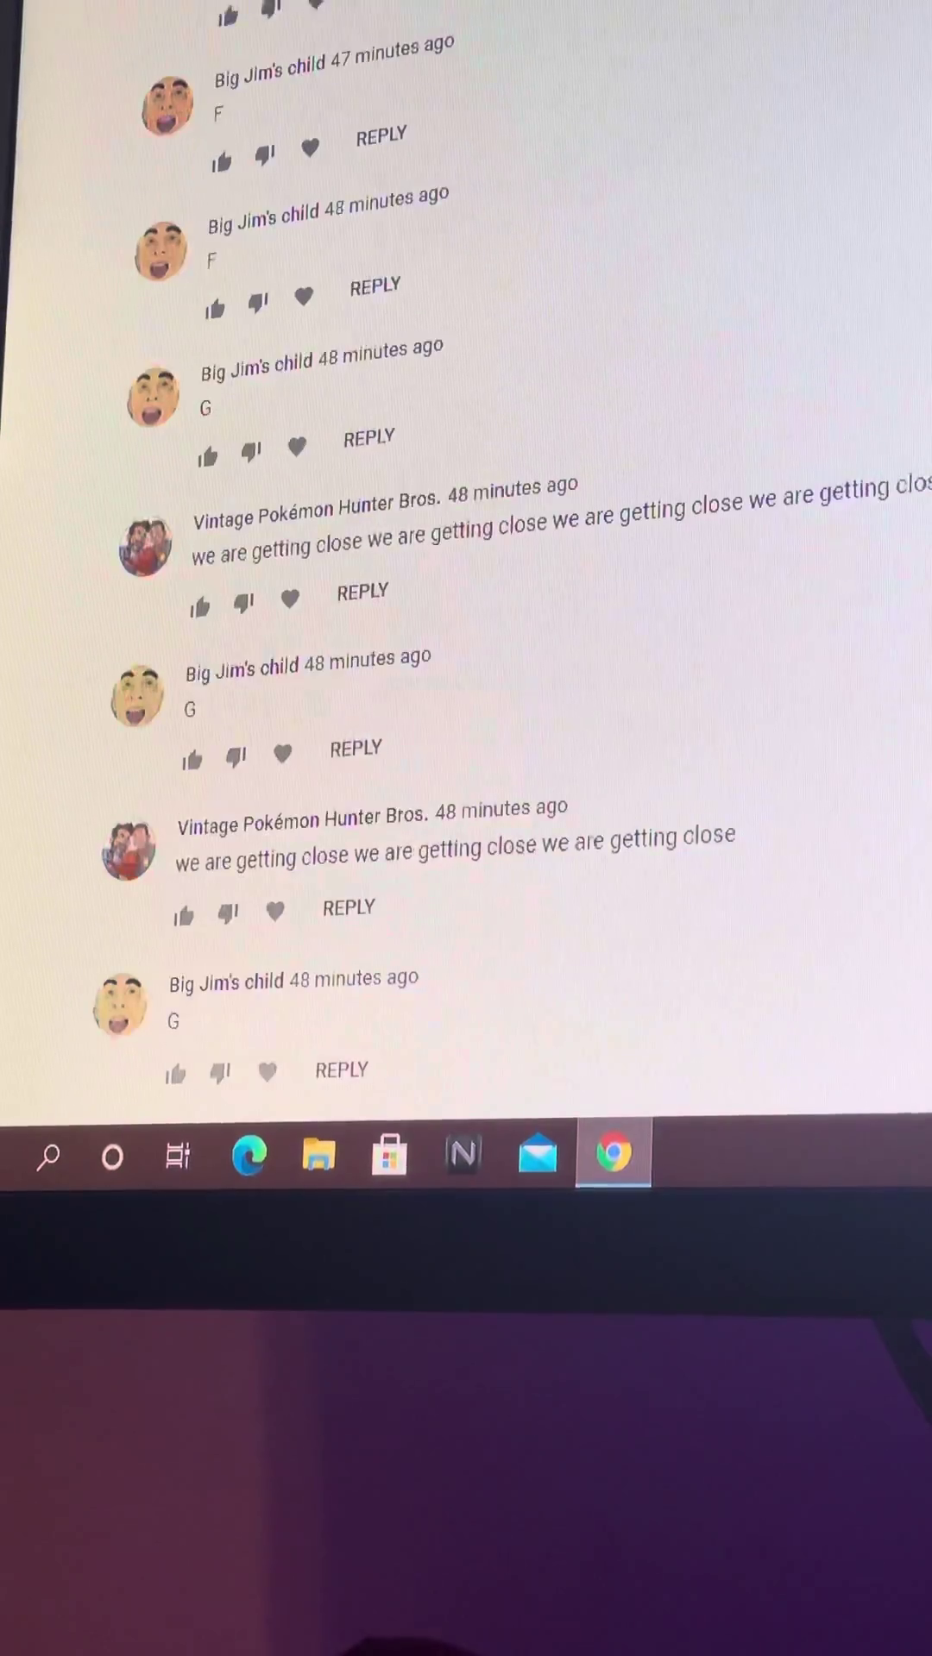
{"action": "scroll", "coordinate": [466, 556], "scroll_direction": "down", "scroll_amount": 1}
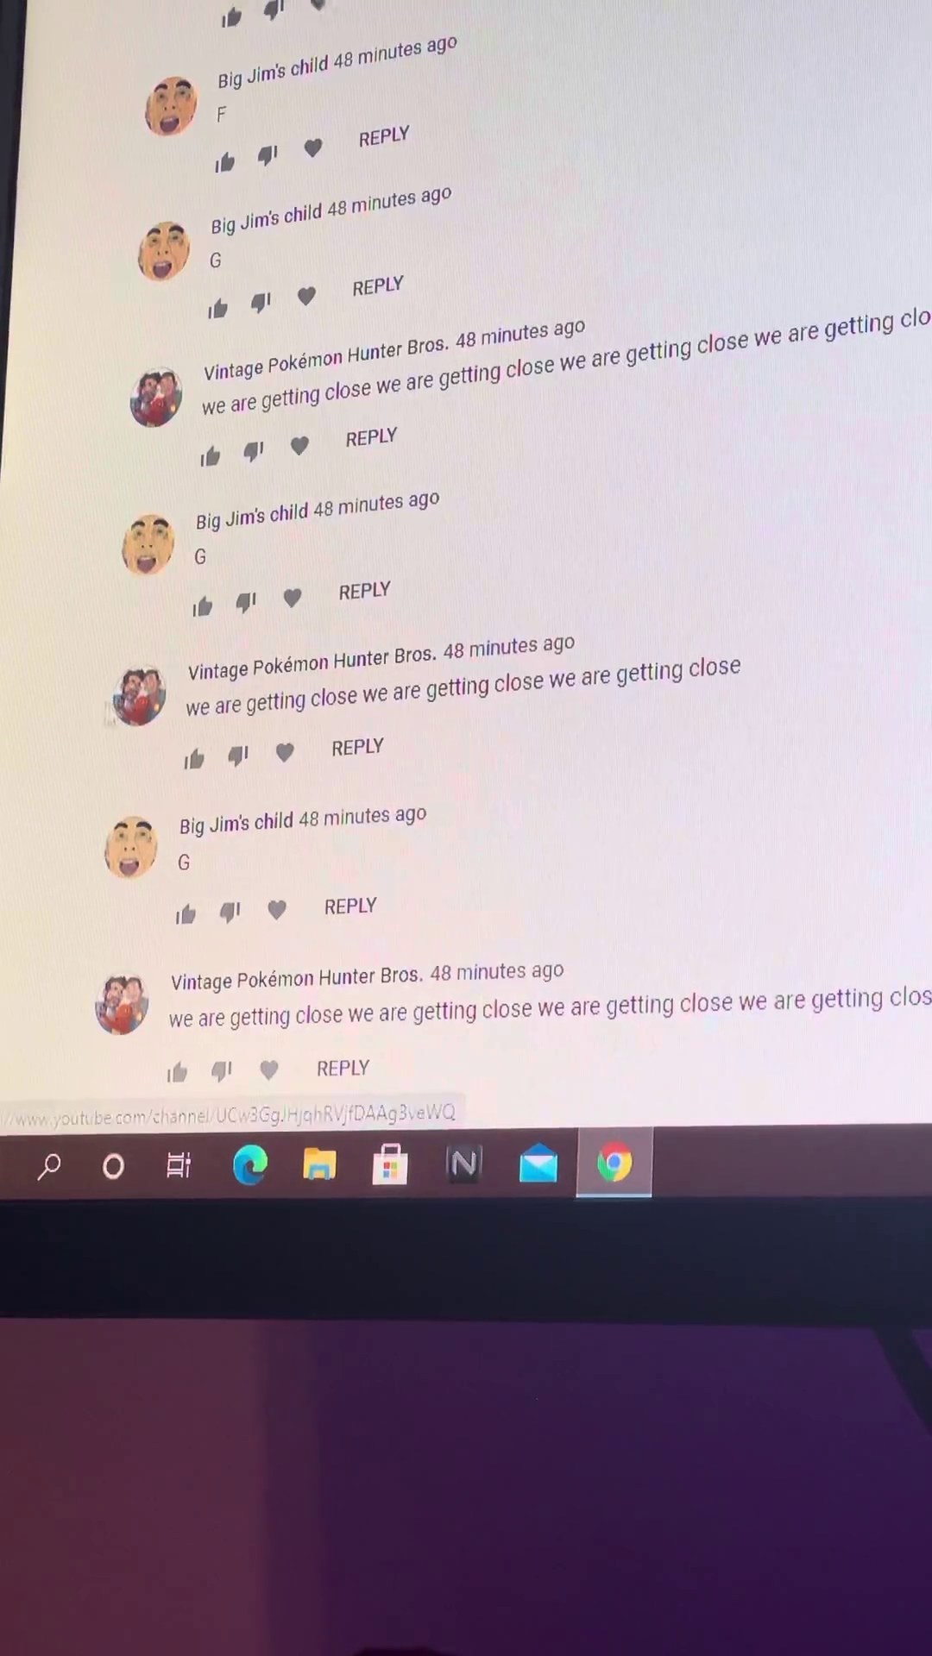
{"action": "scroll", "coordinate": [142, 571], "scroll_direction": "down", "scroll_amount": 3}
{"action": "scroll", "coordinate": [101, 88], "scroll_direction": "down", "scroll_amount": 1}
{"action": "scroll", "coordinate": [101, 89], "scroll_direction": "down", "scroll_amount": 1}
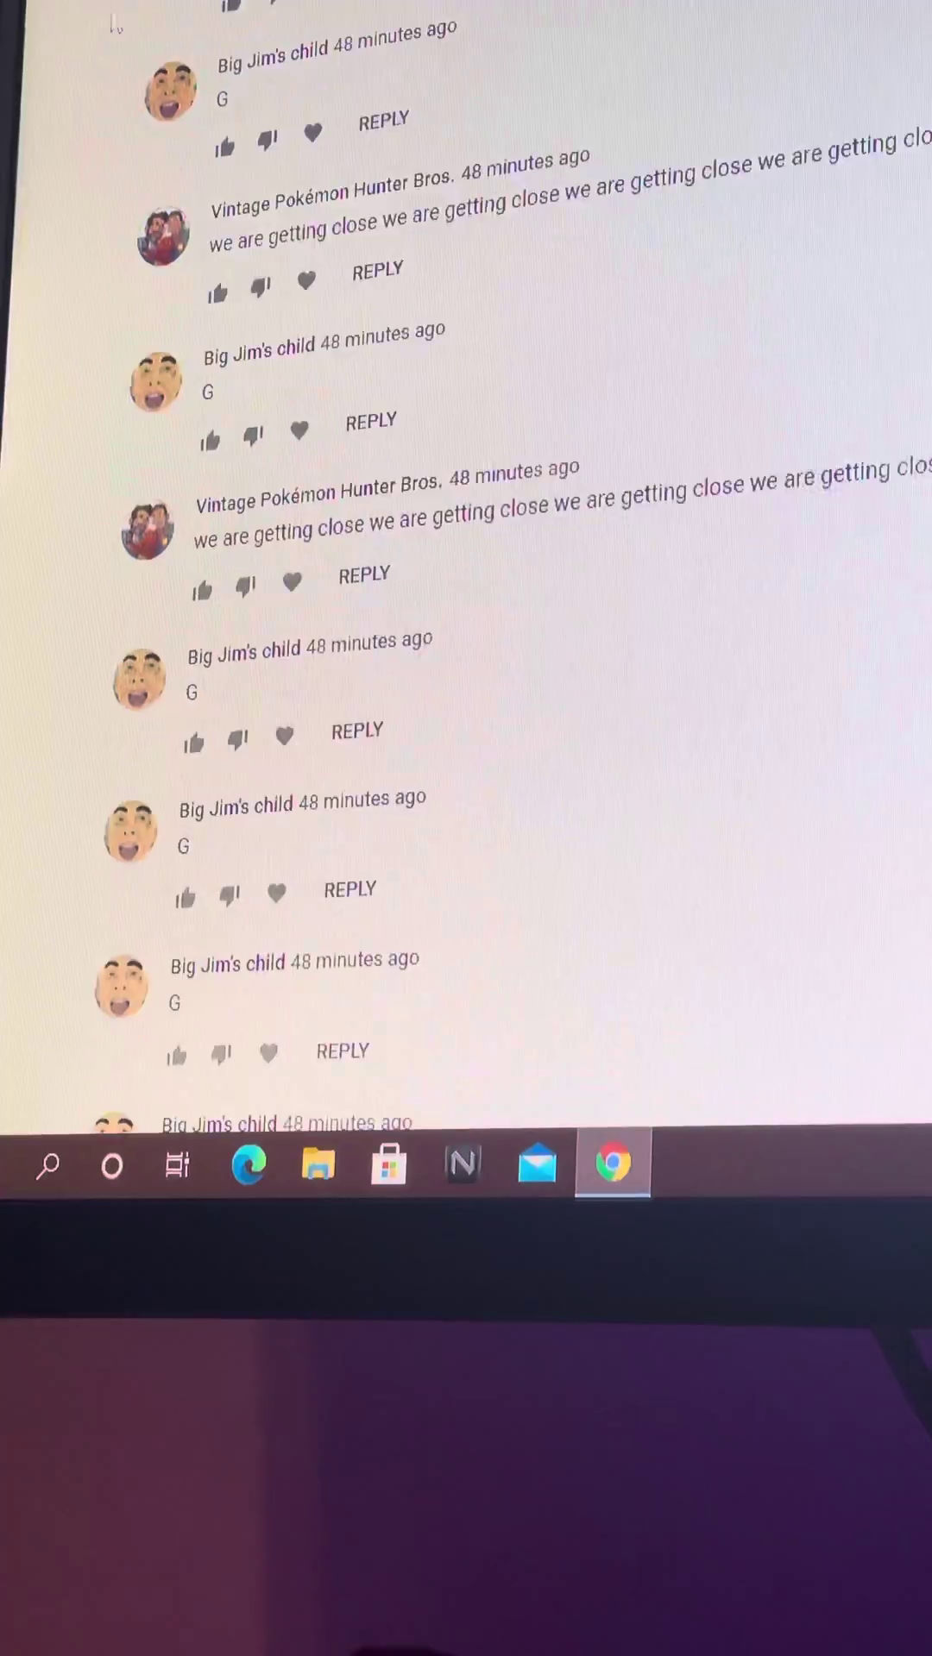
{"action": "scroll", "coordinate": [101, 89], "scroll_direction": "down", "scroll_amount": 1}
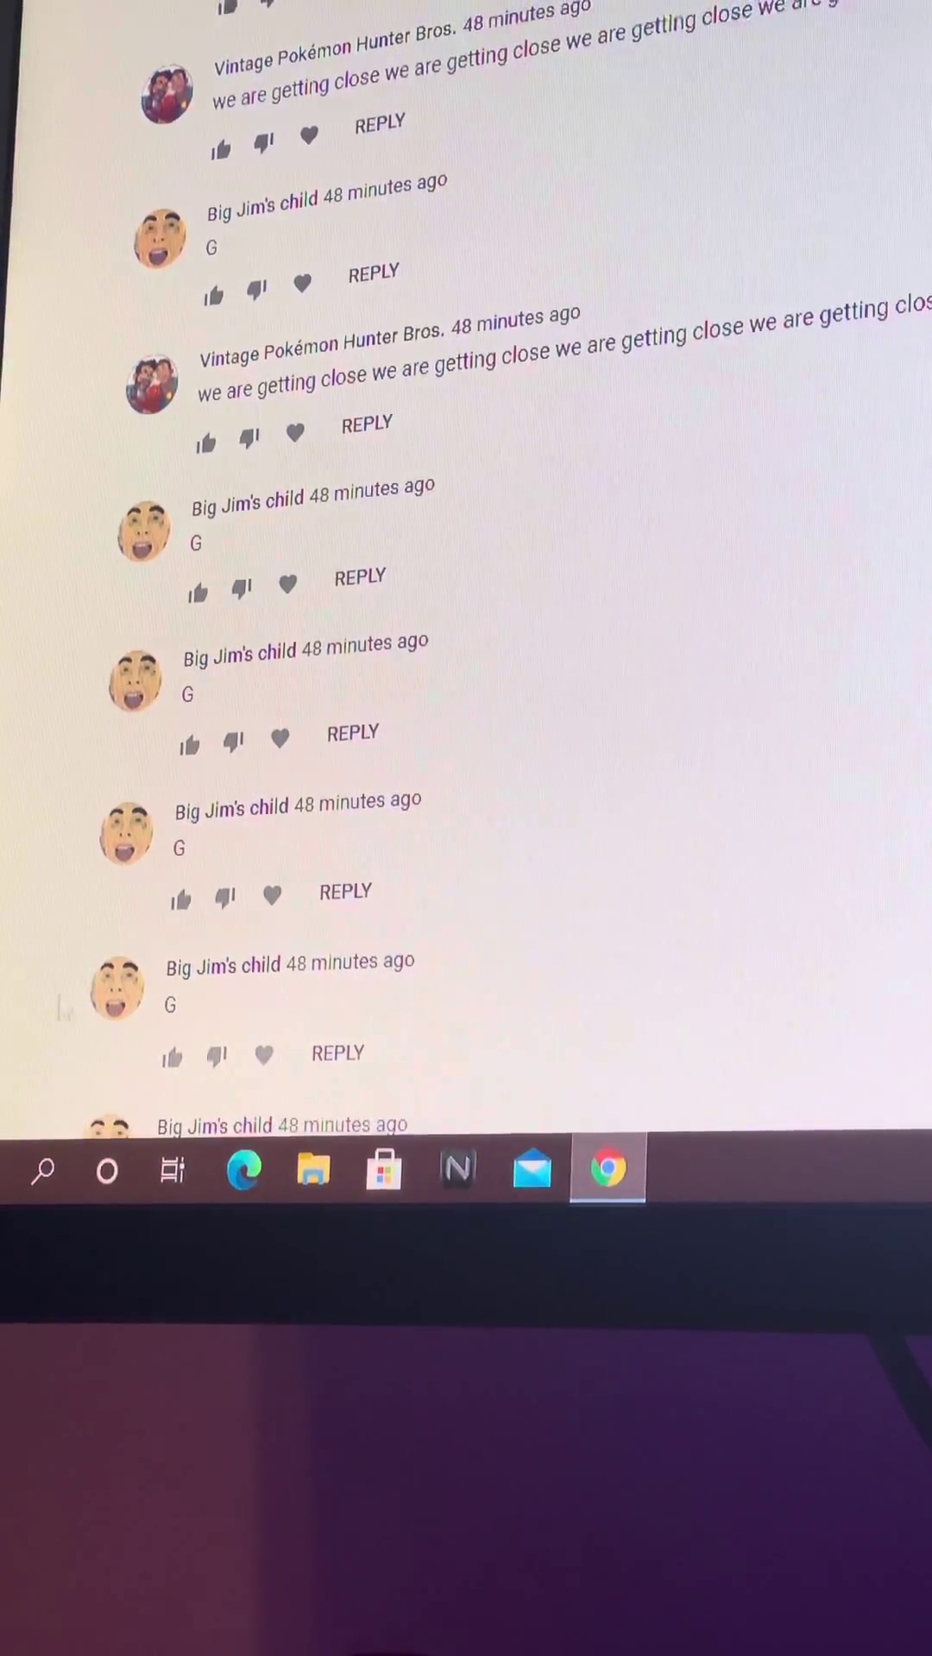
{"action": "scroll", "coordinate": [86, 838], "scroll_direction": "down", "scroll_amount": 5}
{"action": "scroll", "coordinate": [88, 52], "scroll_direction": "down", "scroll_amount": 2}
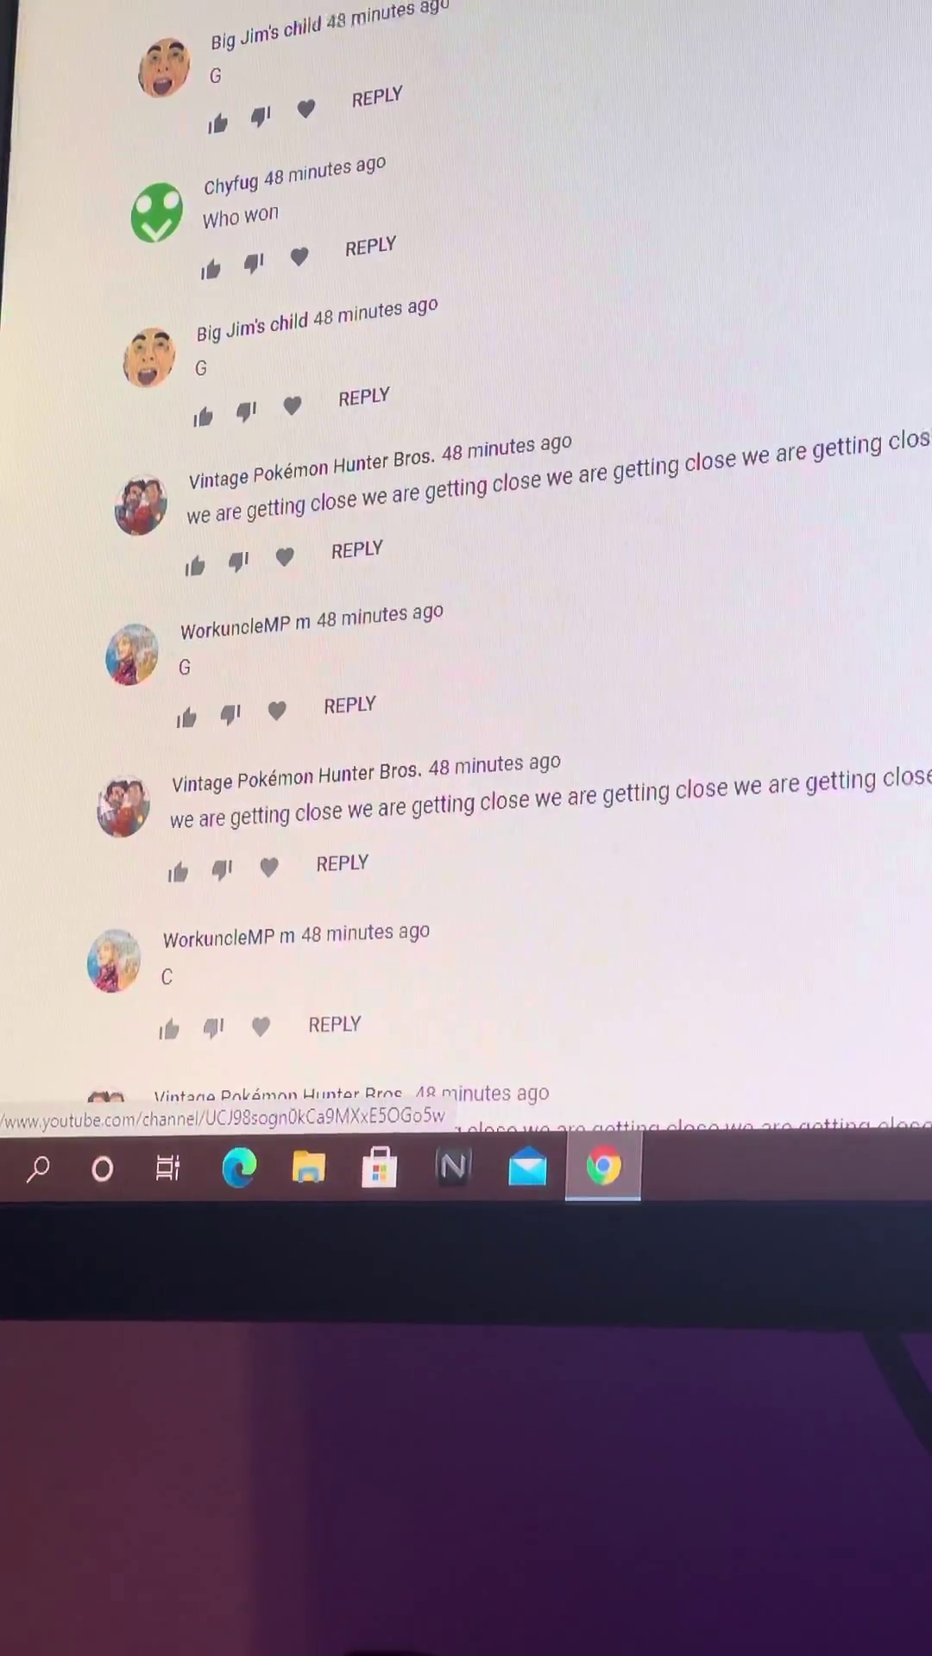
{"action": "scroll", "coordinate": [136, 678], "scroll_direction": "down", "scroll_amount": 3}
{"action": "scroll", "coordinate": [134, 680], "scroll_direction": "down", "scroll_amount": 3}
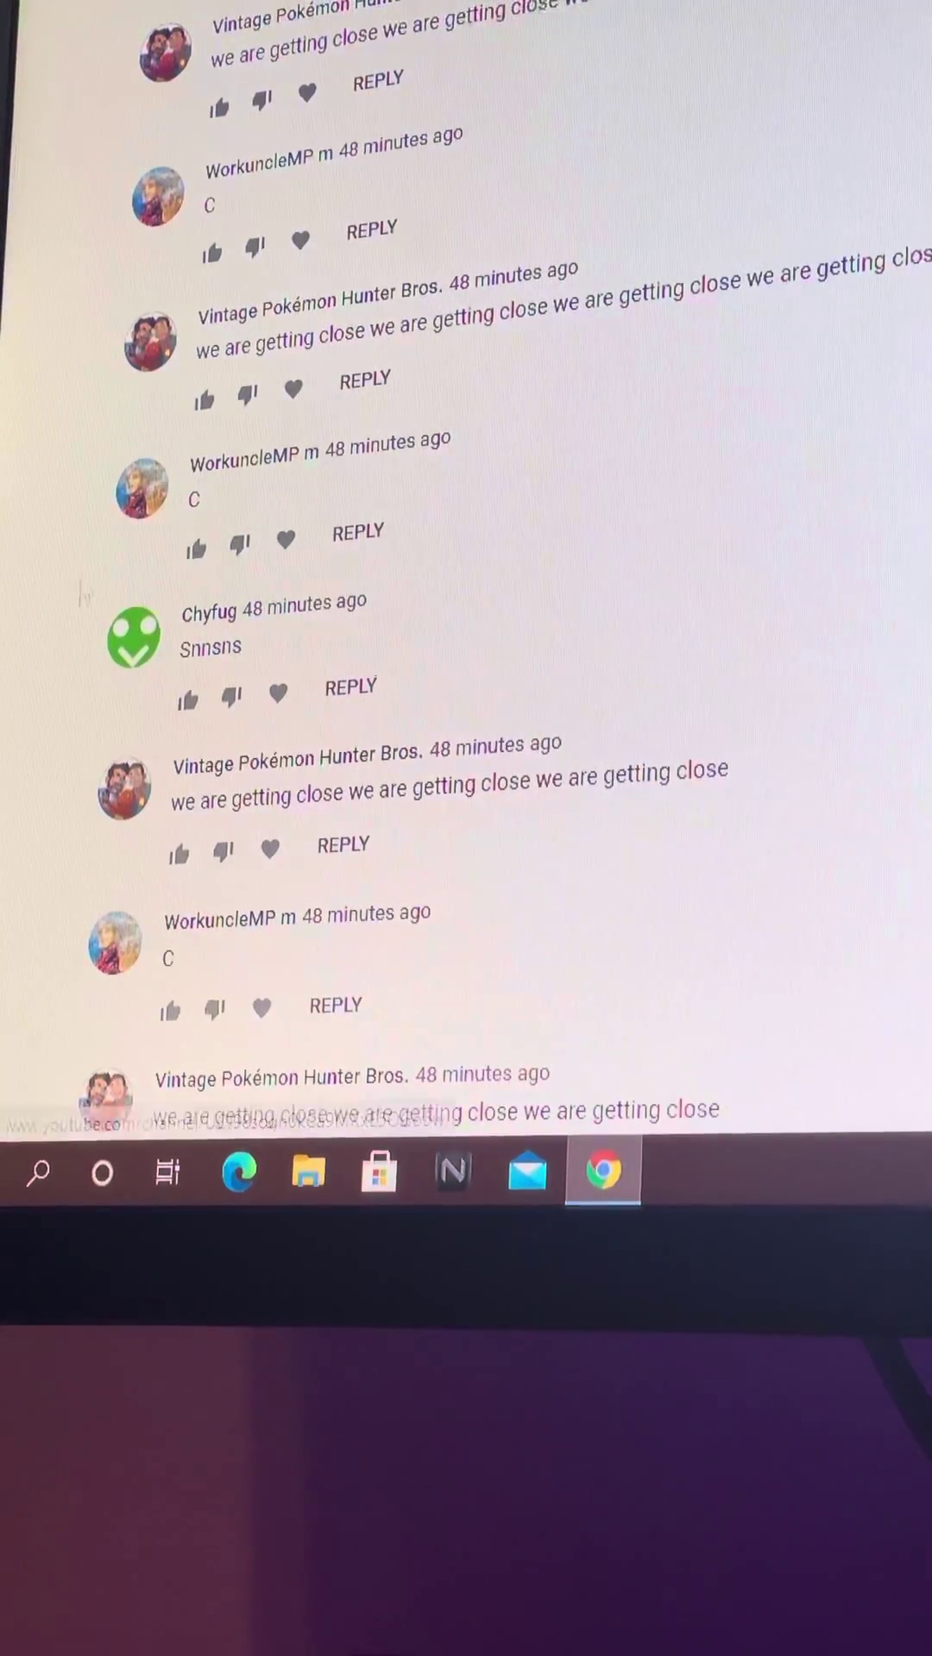
{"action": "scroll", "coordinate": [74, 566], "scroll_direction": "down", "scroll_amount": 2}
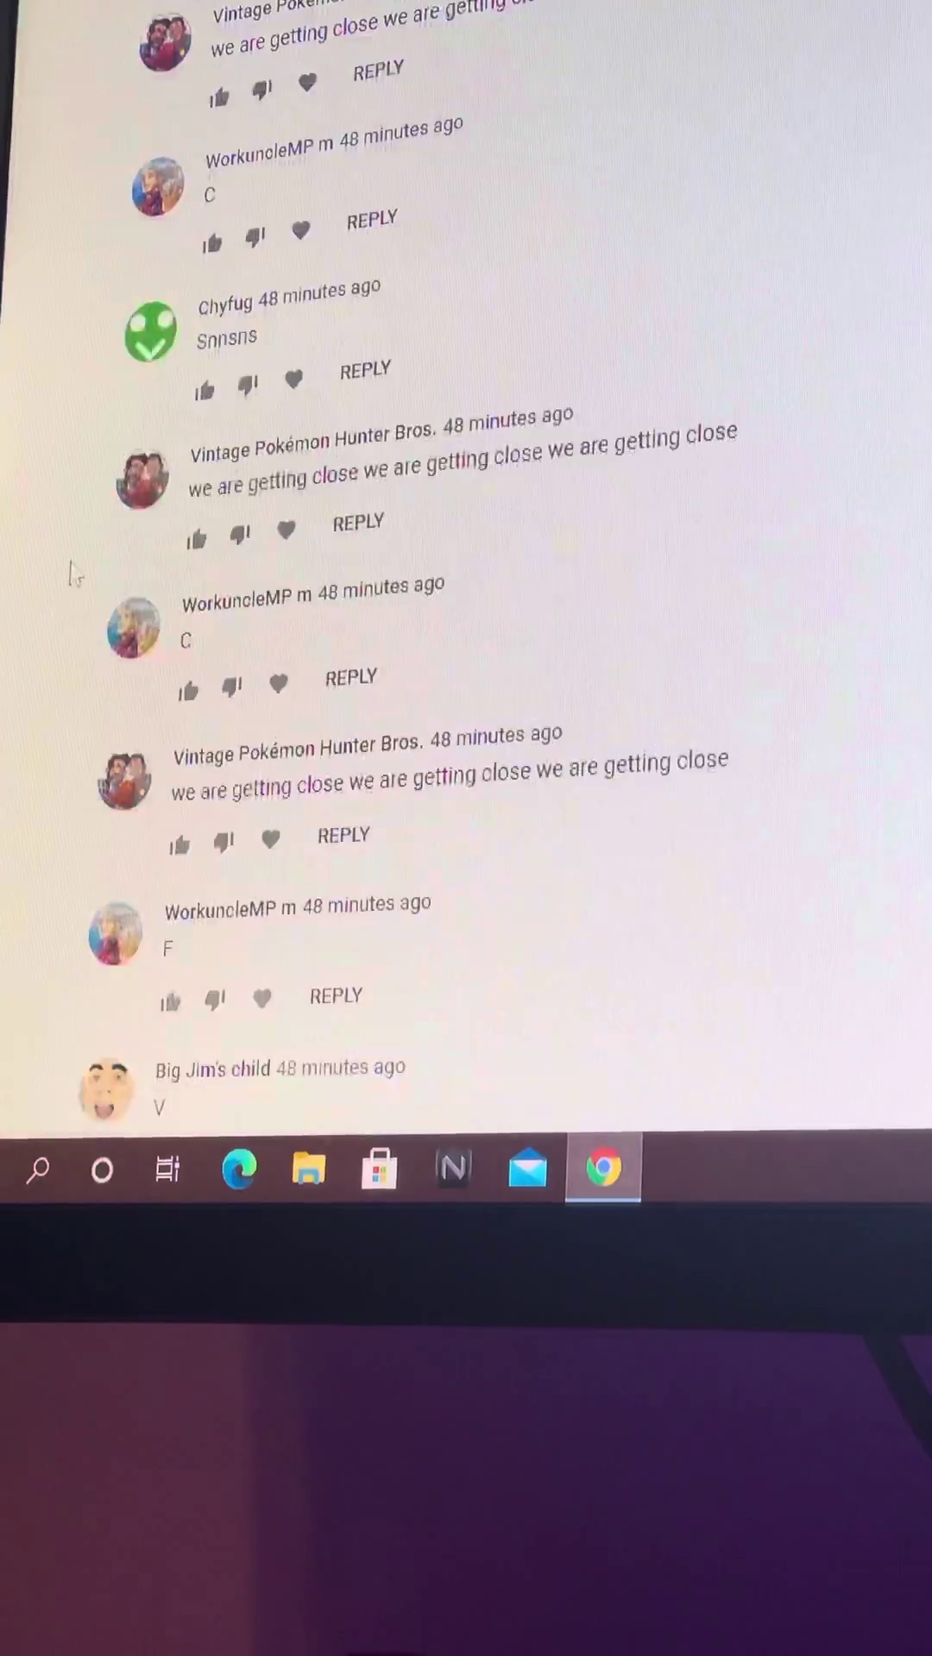
{"action": "scroll", "coordinate": [94, 388], "scroll_direction": "down", "scroll_amount": 2}
{"action": "scroll", "coordinate": [93, 388], "scroll_direction": "down", "scroll_amount": 3}
{"action": "scroll", "coordinate": [90, 194], "scroll_direction": "down", "scroll_amount": 1}
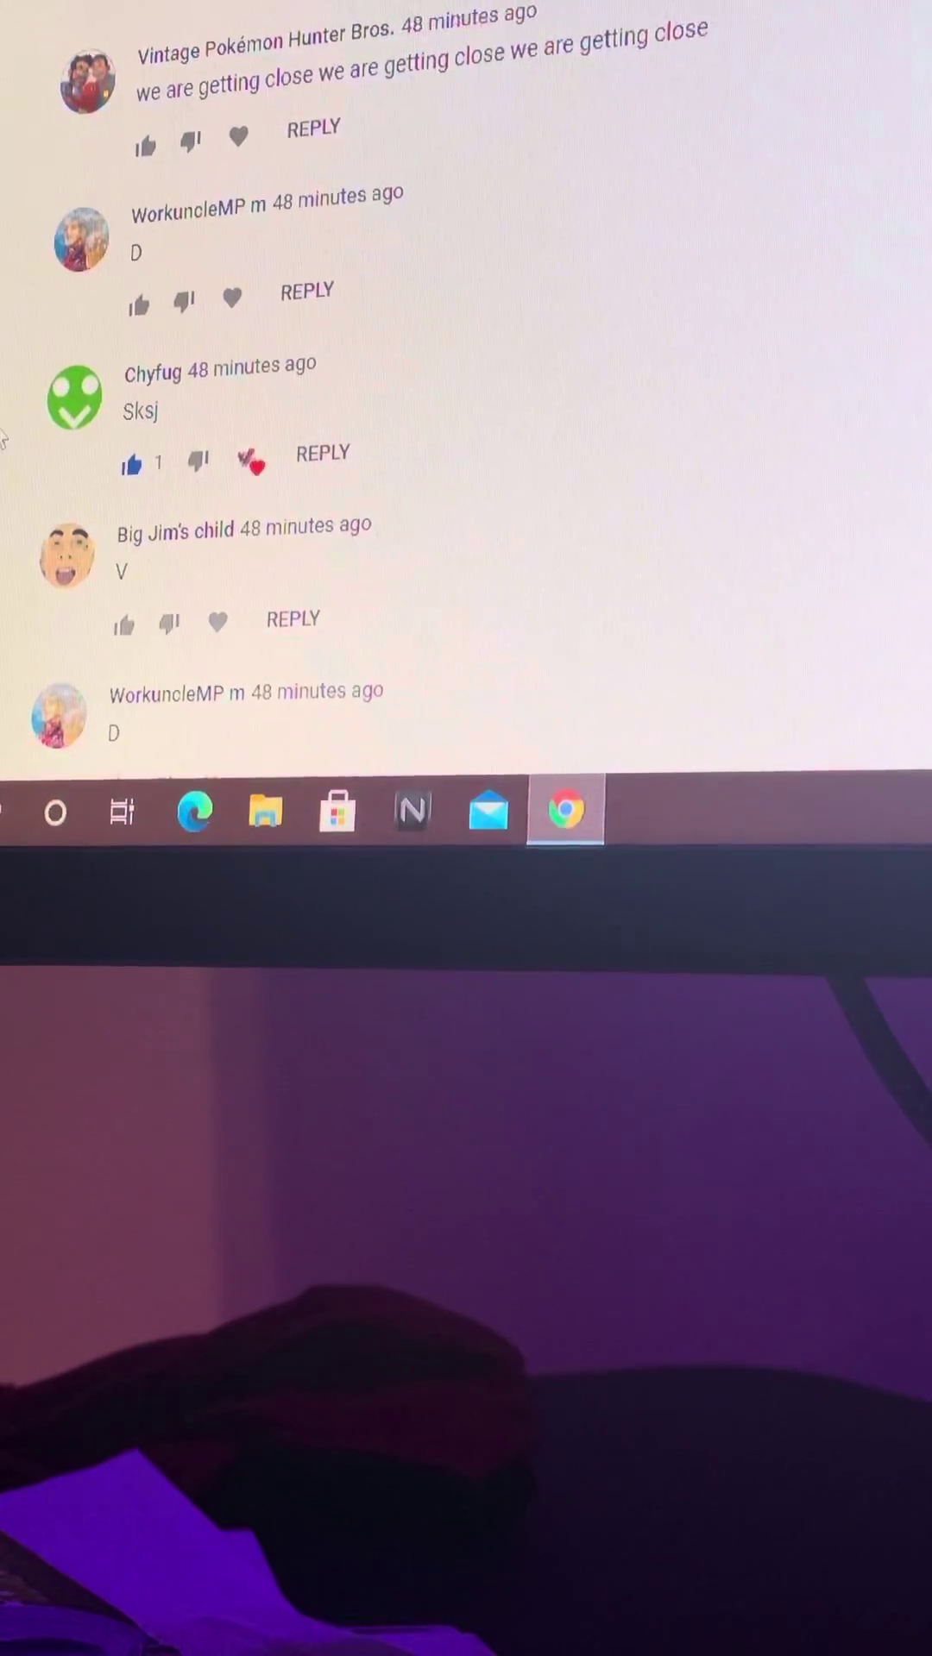
{"action": "scroll", "coordinate": [45, 412], "scroll_direction": "up", "scroll_amount": 1}
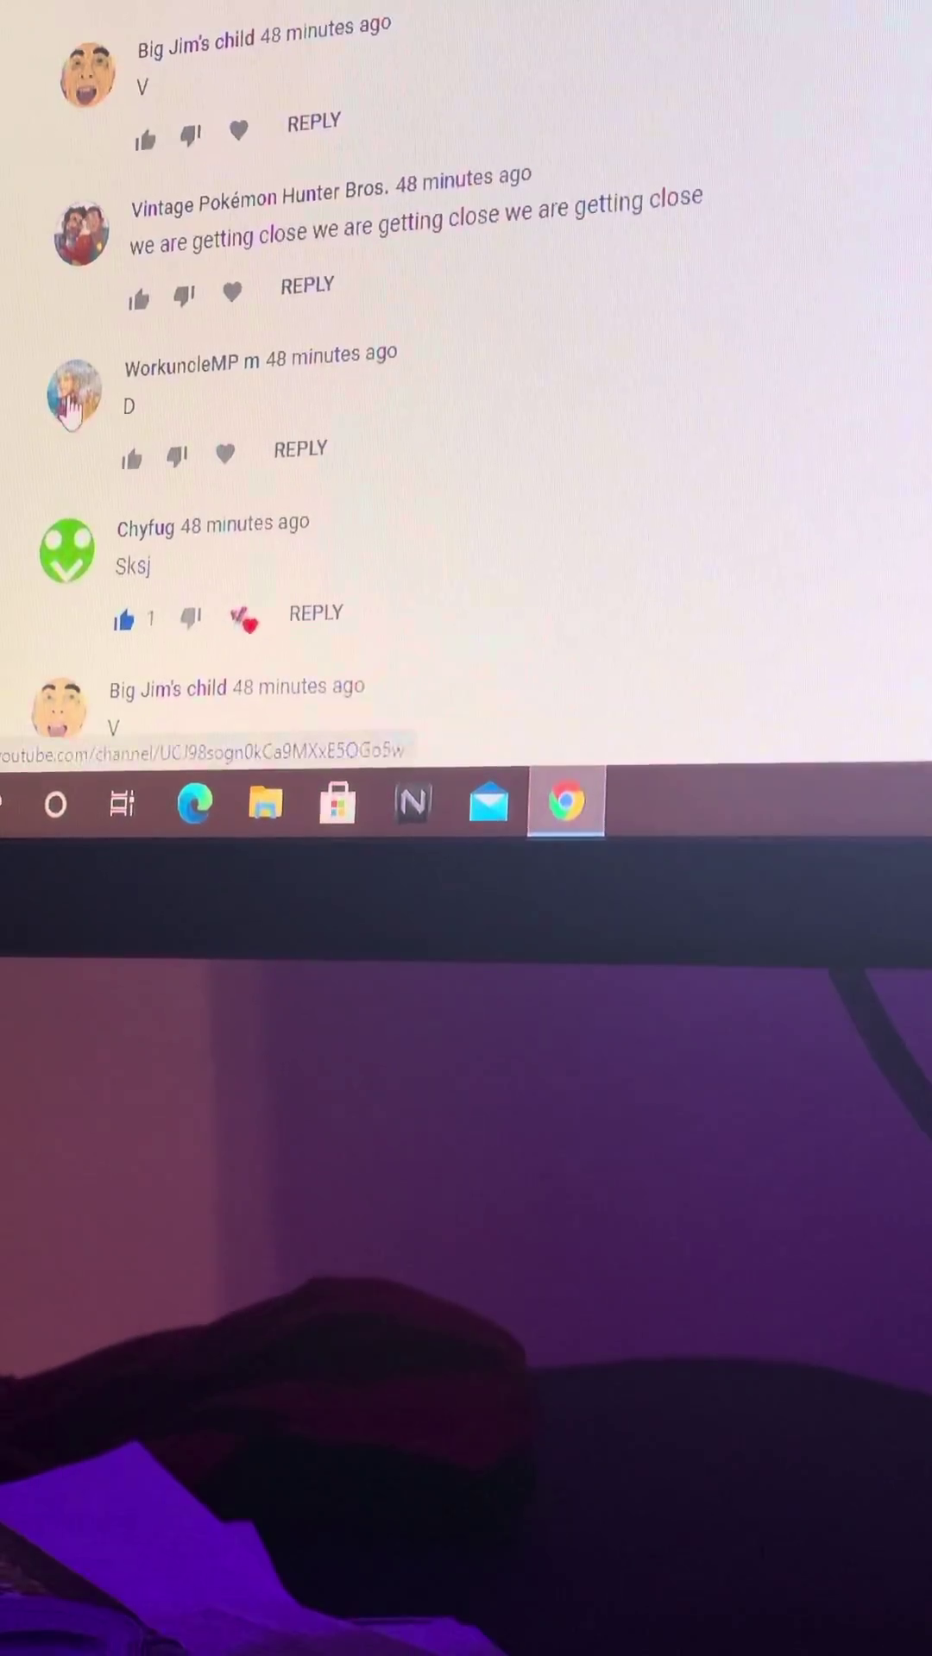
{"action": "scroll", "coordinate": [60, 388], "scroll_direction": "up", "scroll_amount": 1}
{"action": "scroll", "coordinate": [60, 389], "scroll_direction": "up", "scroll_amount": 1}
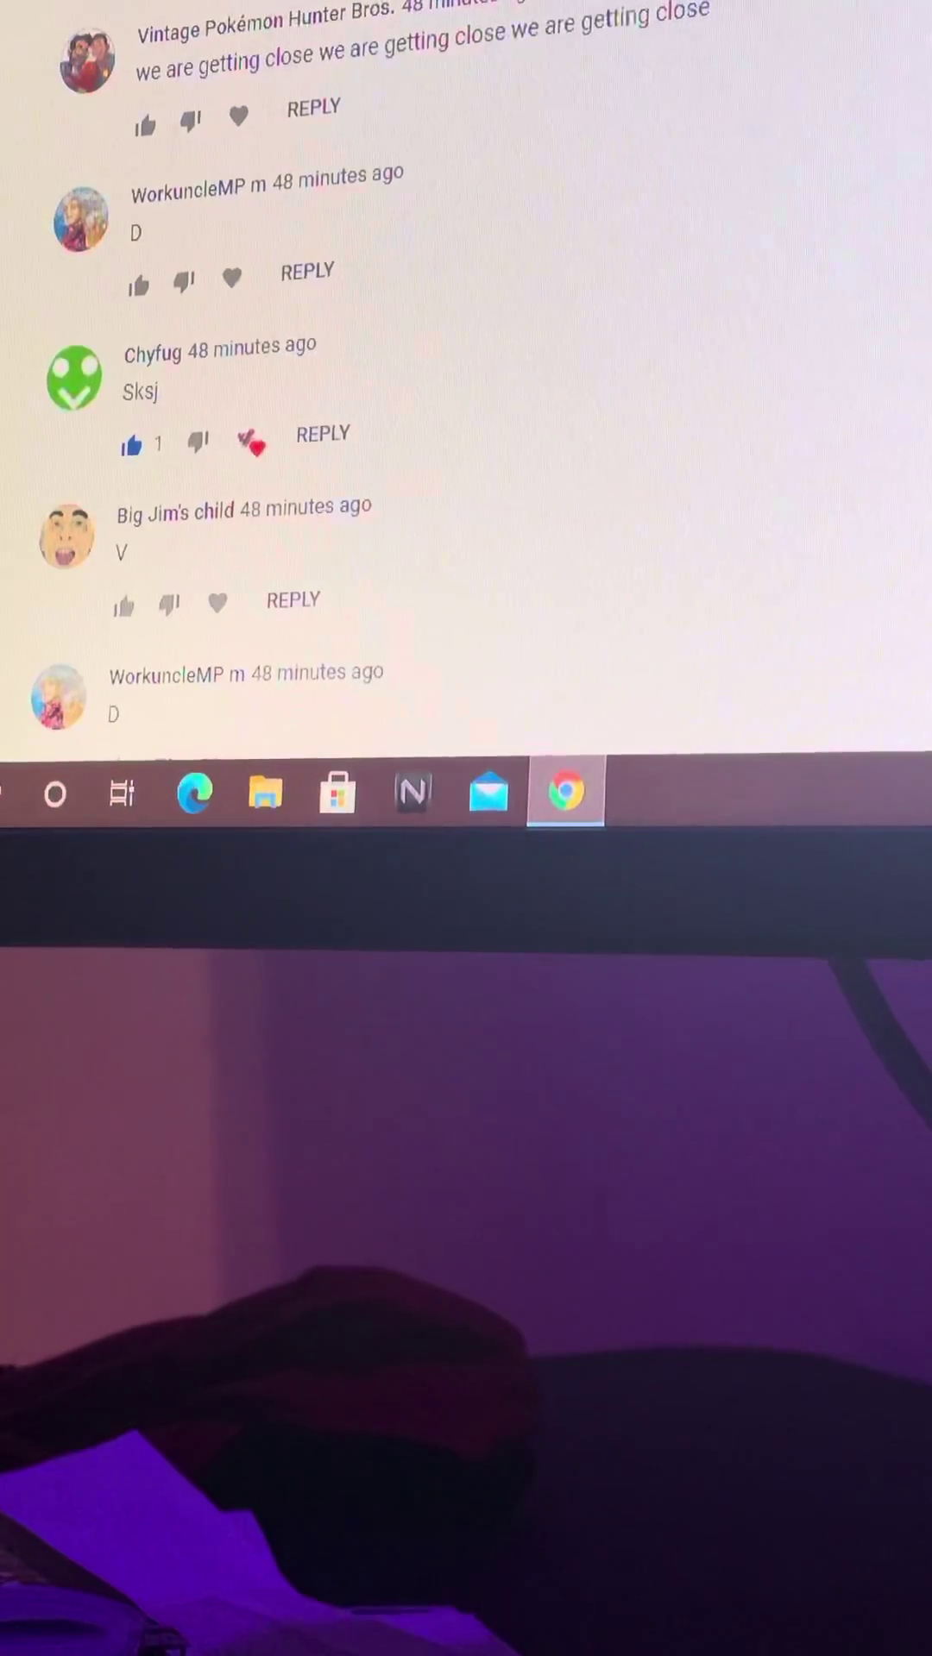
{"action": "scroll", "coordinate": [388, 388], "scroll_direction": "up", "scroll_amount": 2}
{"action": "scroll", "coordinate": [388, 388], "scroll_direction": "up", "scroll_amount": 2}
{"action": "scroll", "coordinate": [389, 389], "scroll_direction": "up", "scroll_amount": 2}
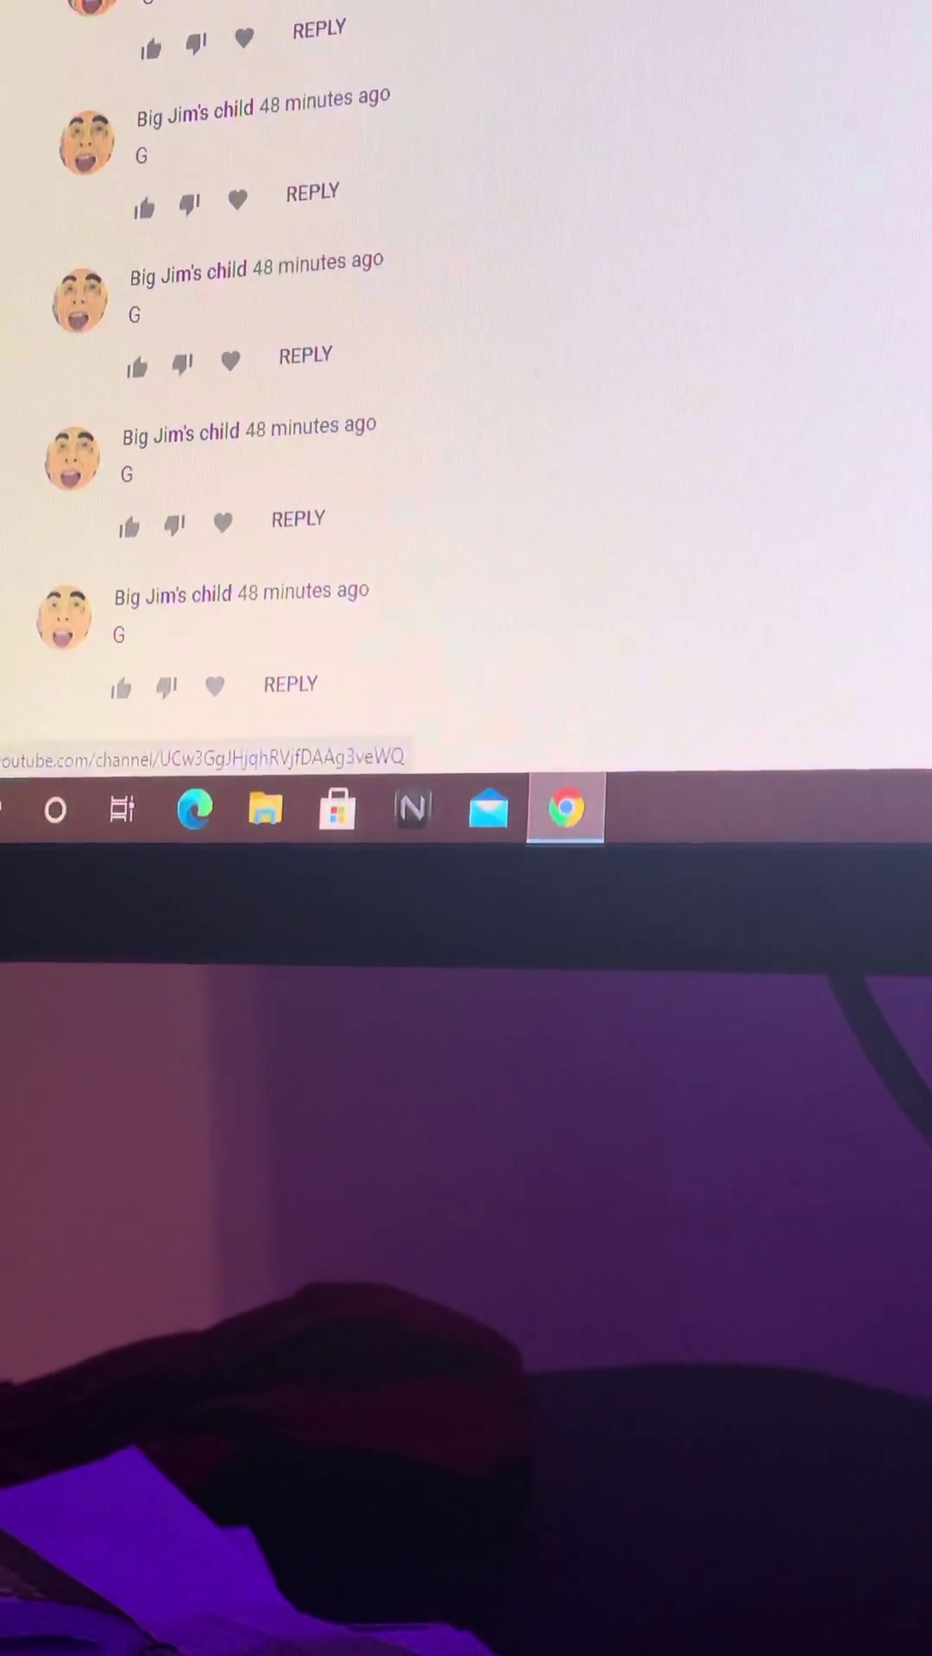
{"action": "scroll", "coordinate": [466, 389], "scroll_direction": "down", "scroll_amount": 3}
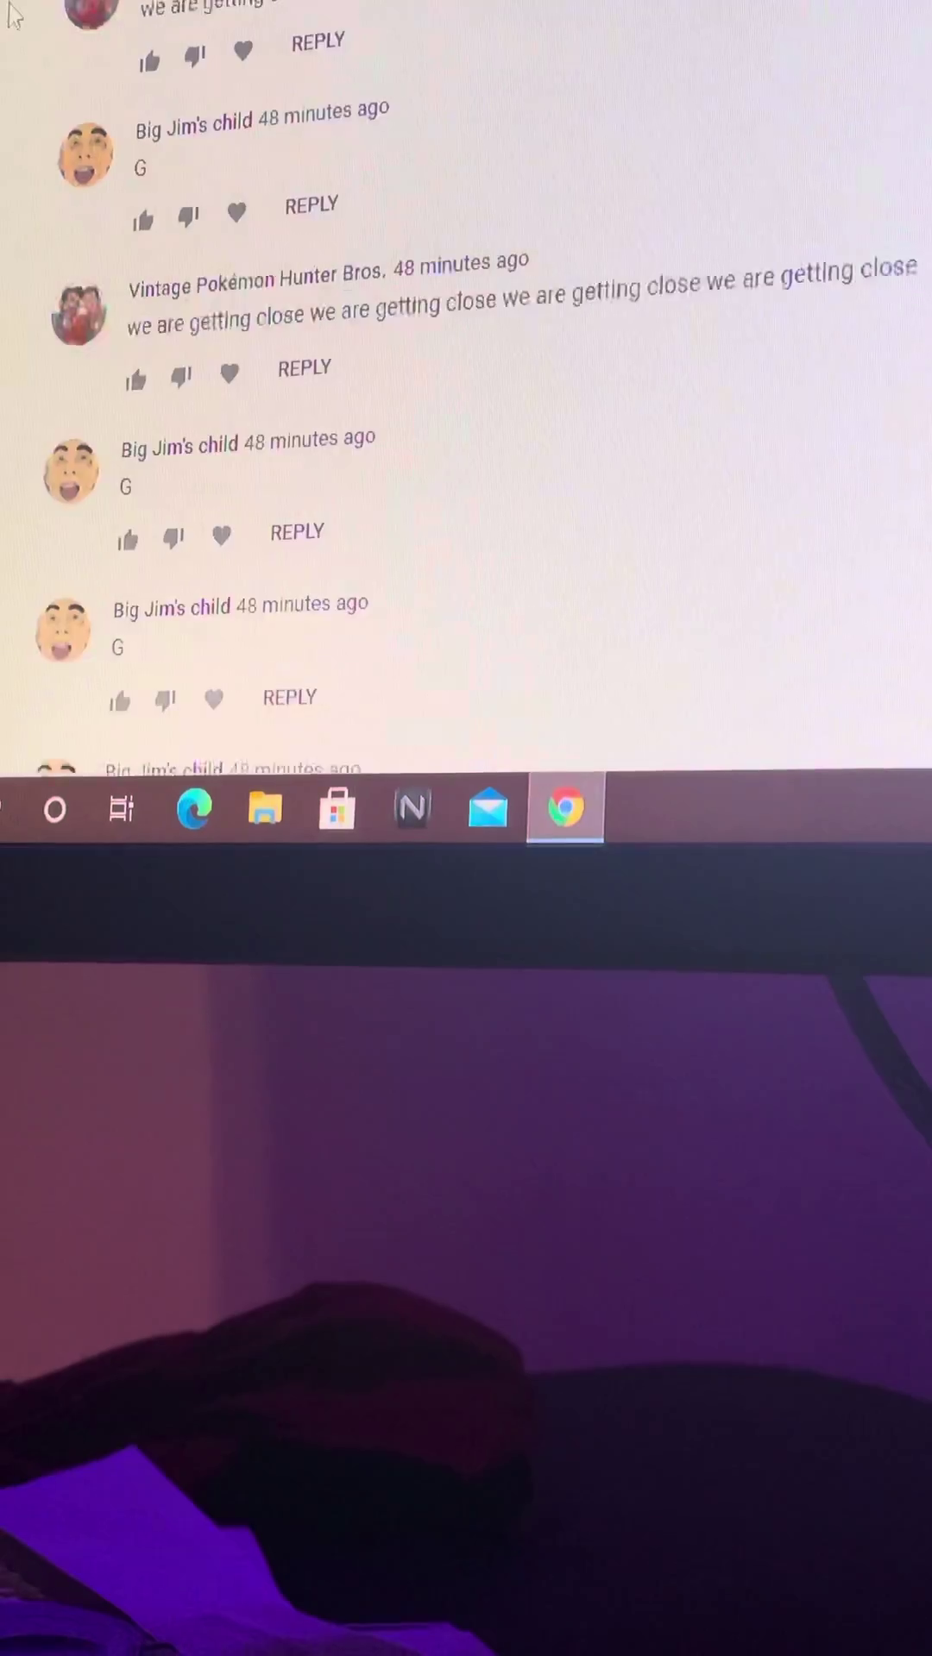
{"action": "scroll", "coordinate": [466, 389], "scroll_direction": "down", "scroll_amount": 2}
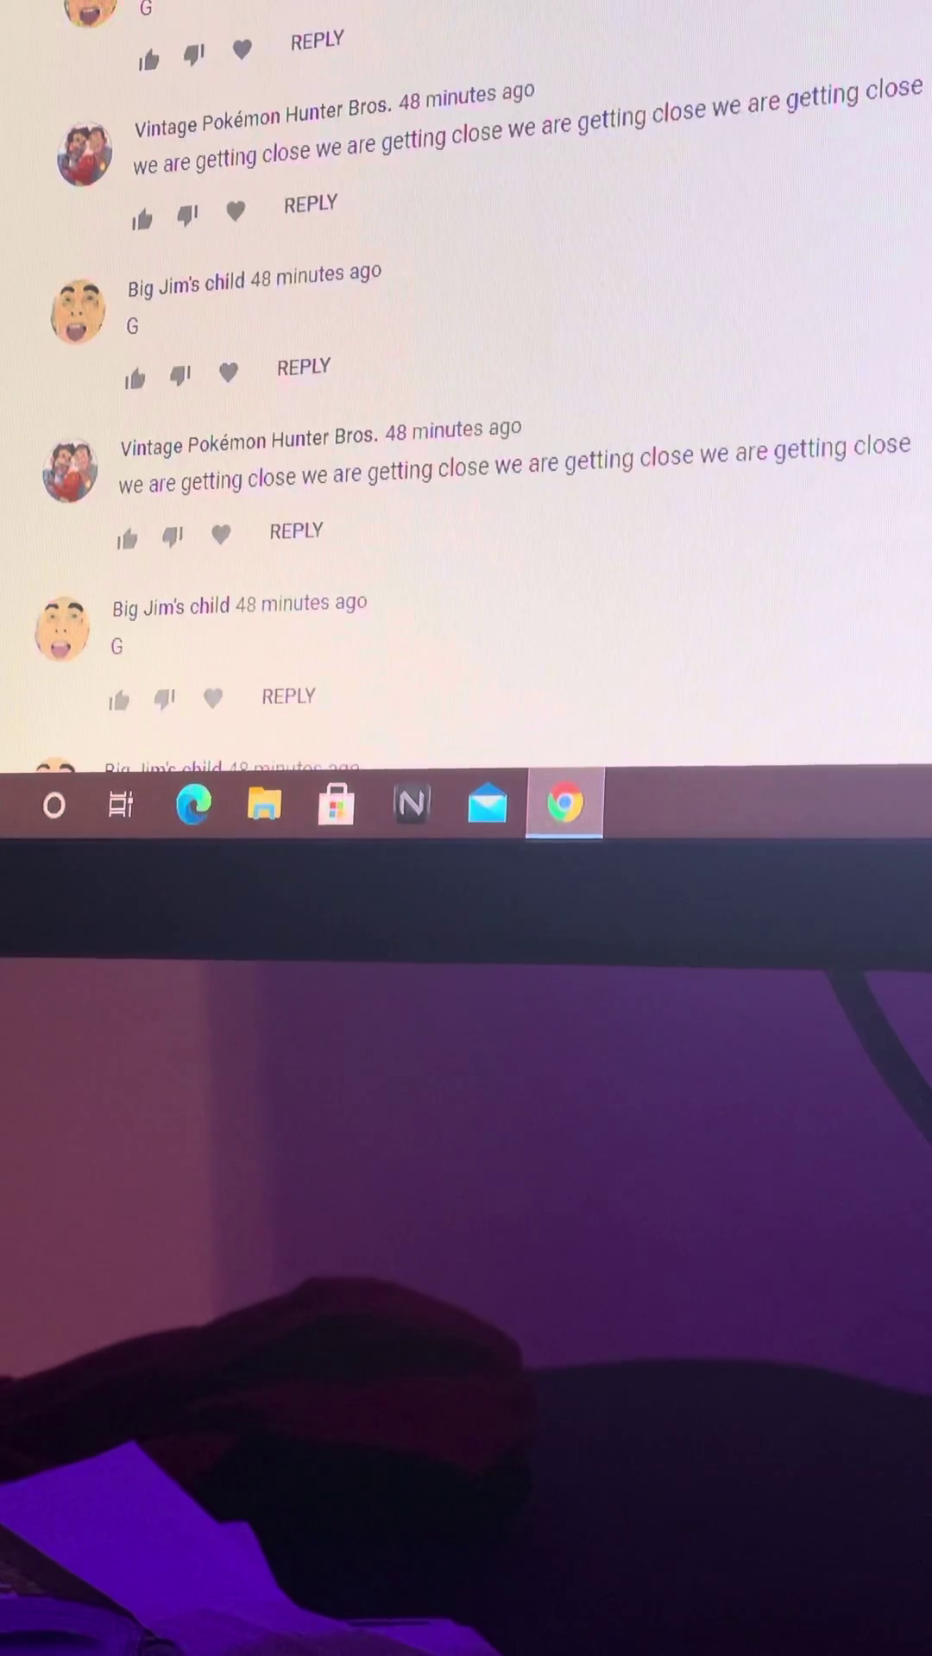
{"action": "scroll", "coordinate": [466, 389], "scroll_direction": "down", "scroll_amount": 3}
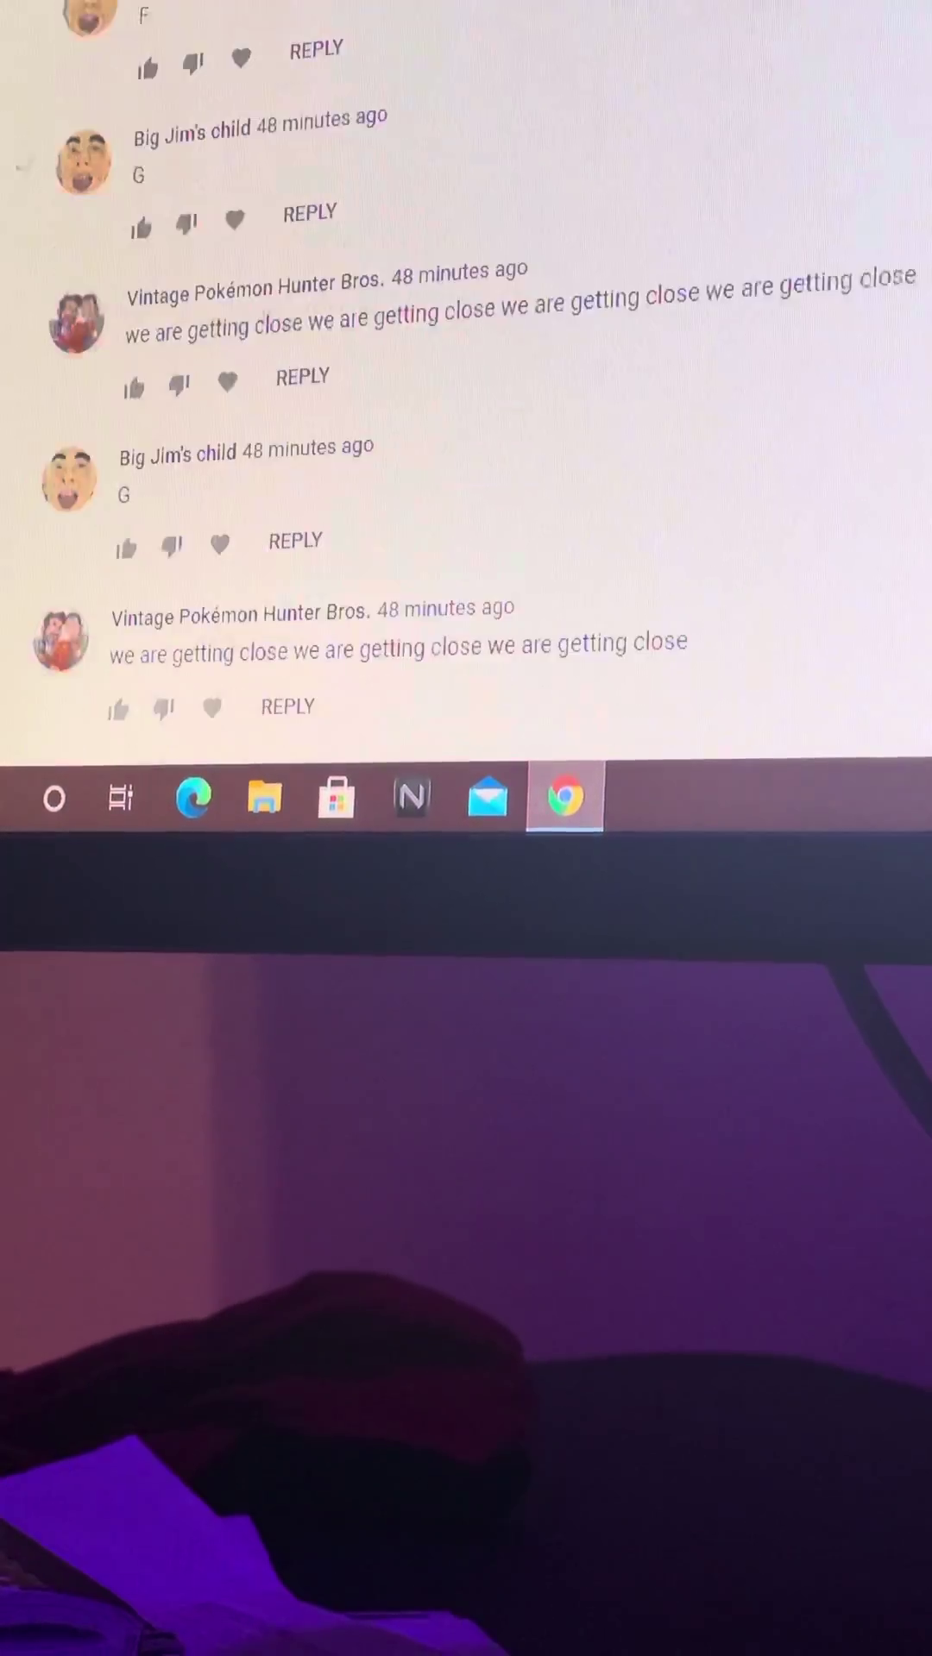
{"action": "scroll", "coordinate": [466, 388], "scroll_direction": "down", "scroll_amount": 3}
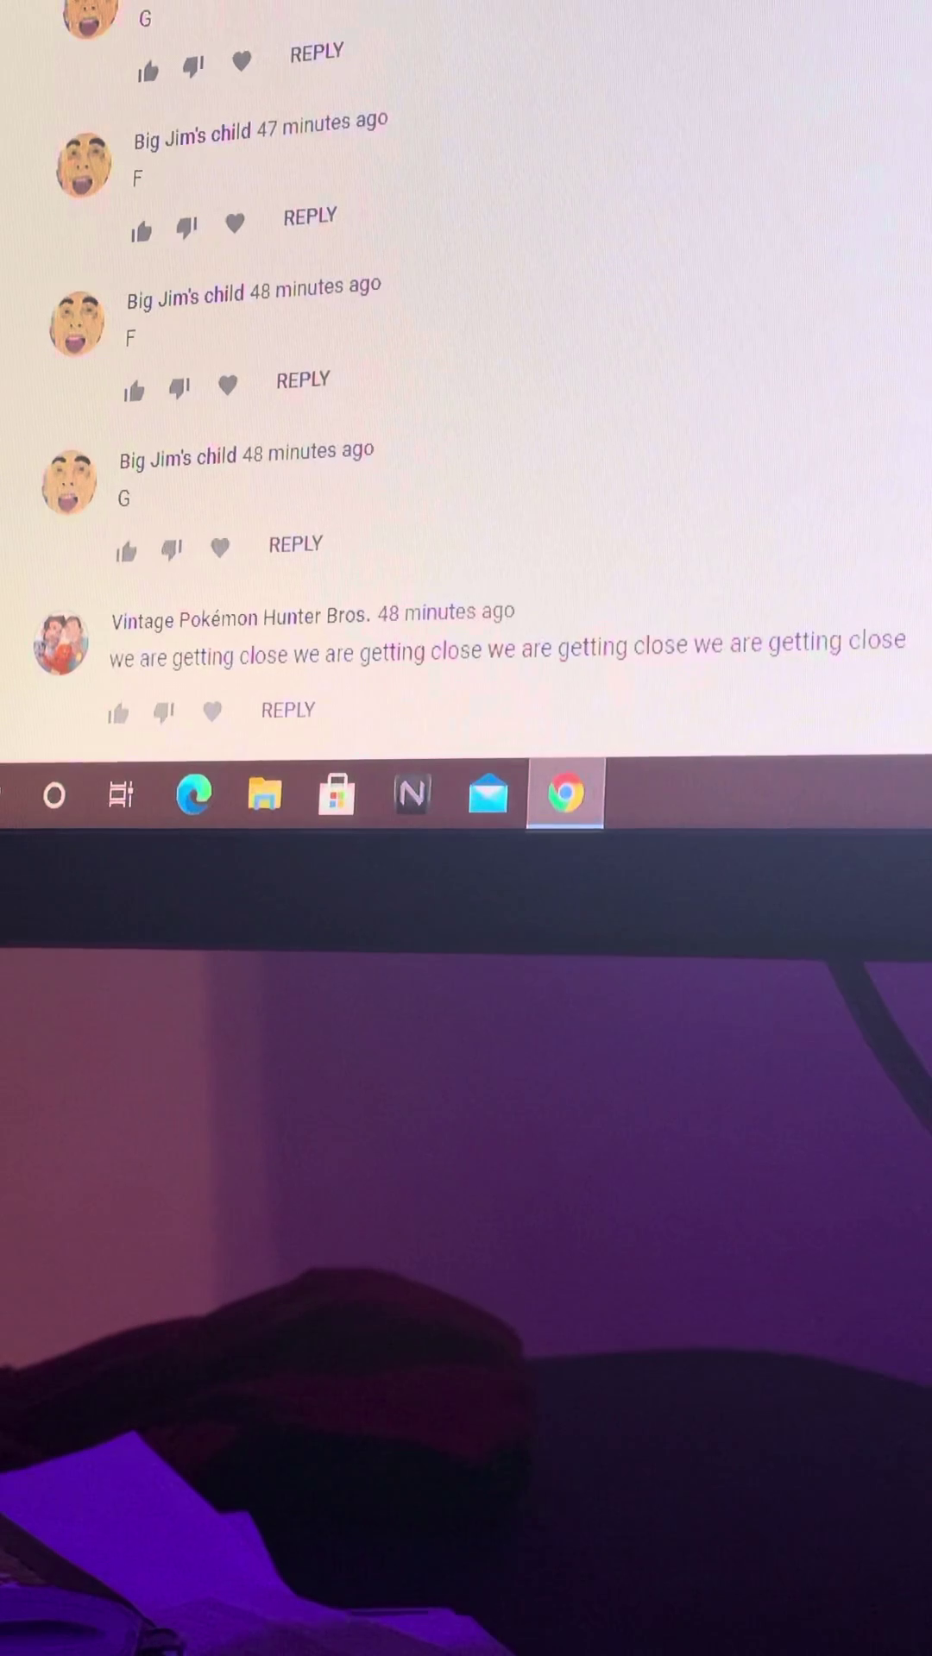
{"action": "scroll", "coordinate": [466, 376], "scroll_direction": "down", "scroll_amount": 3}
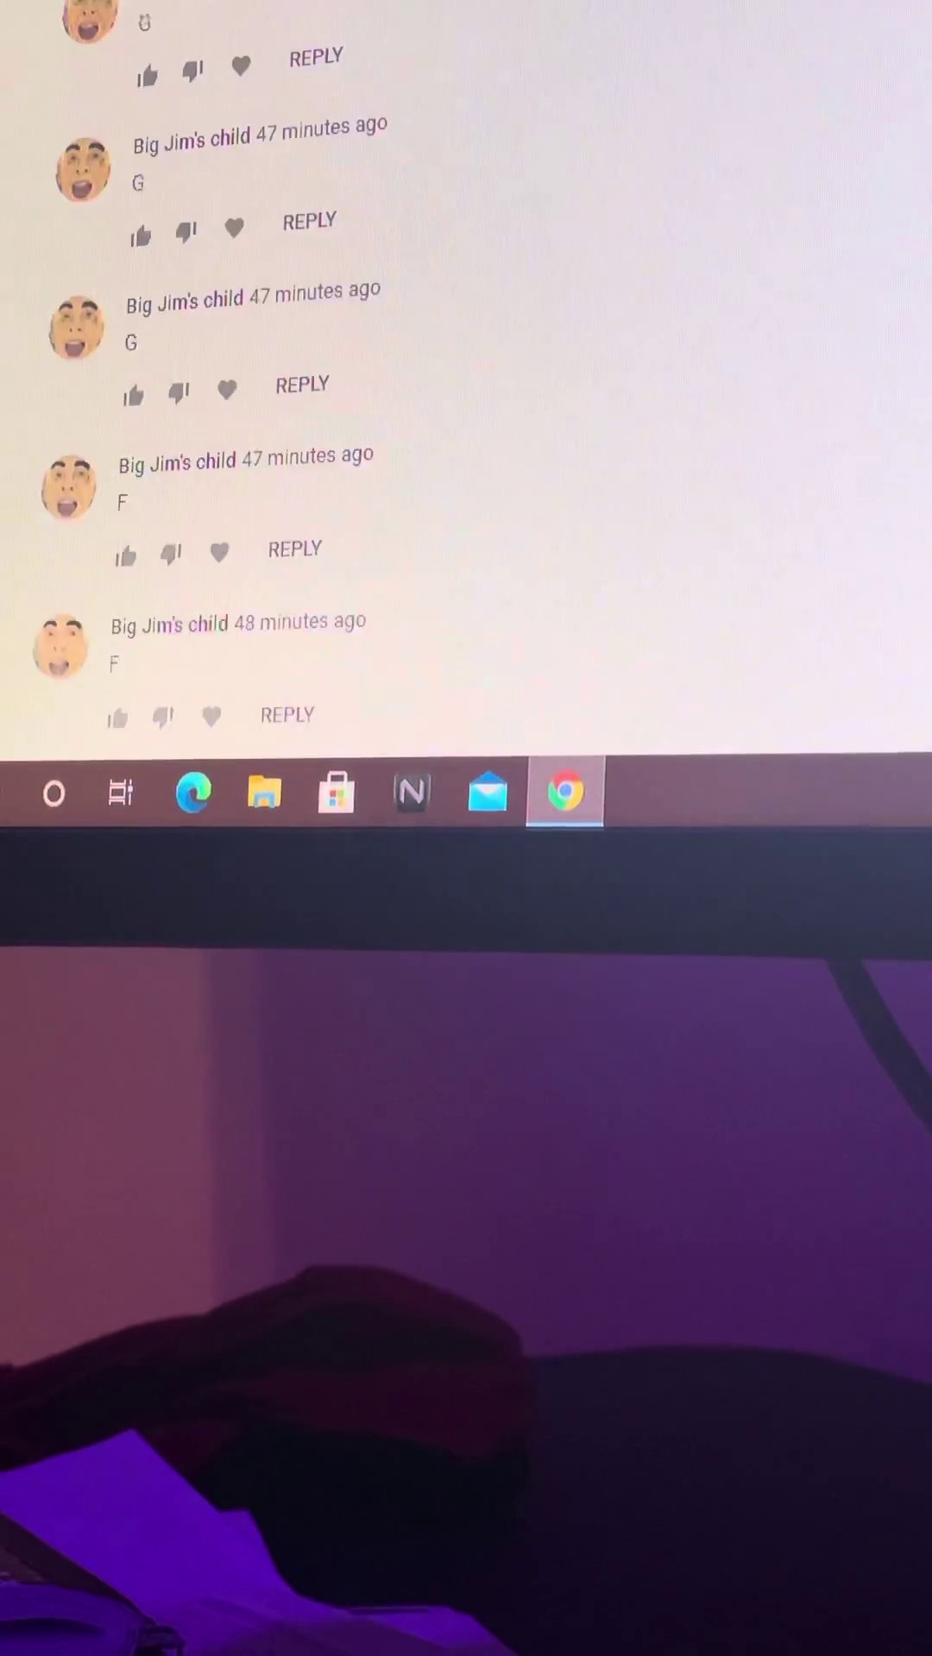
{"action": "scroll", "coordinate": [466, 375], "scroll_direction": "down", "scroll_amount": 2}
{"action": "scroll", "coordinate": [467, 376], "scroll_direction": "down", "scroll_amount": 2}
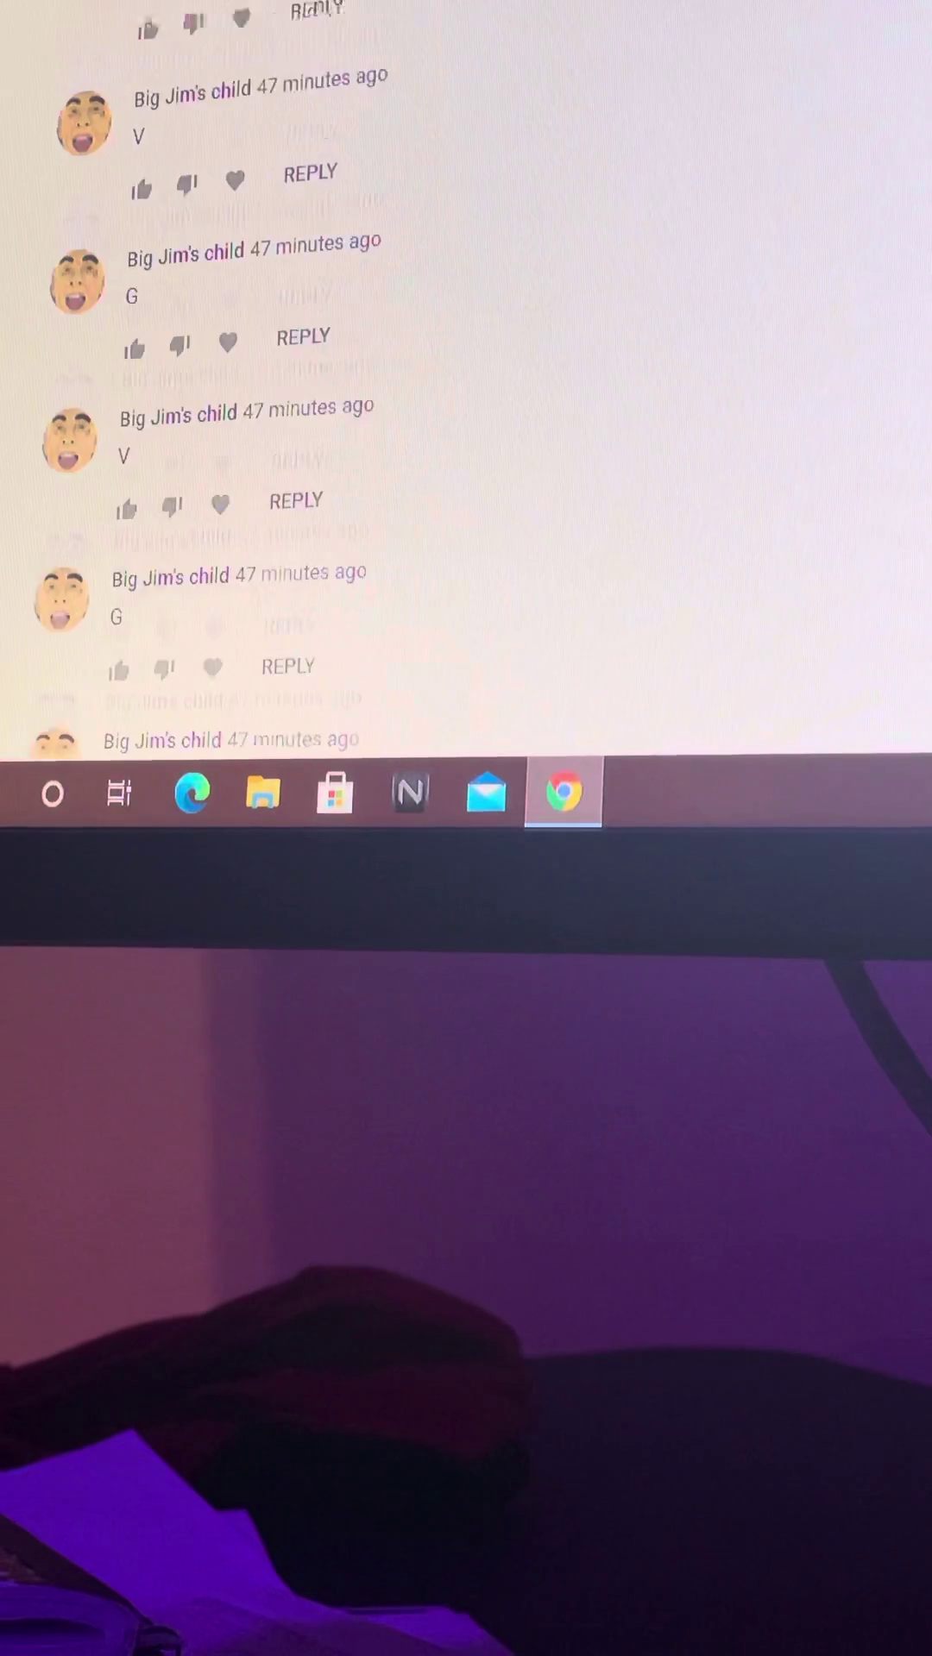
{"action": "scroll", "coordinate": [467, 375], "scroll_direction": "up", "scroll_amount": 2}
{"action": "scroll", "coordinate": [467, 375], "scroll_direction": "up", "scroll_amount": 2}
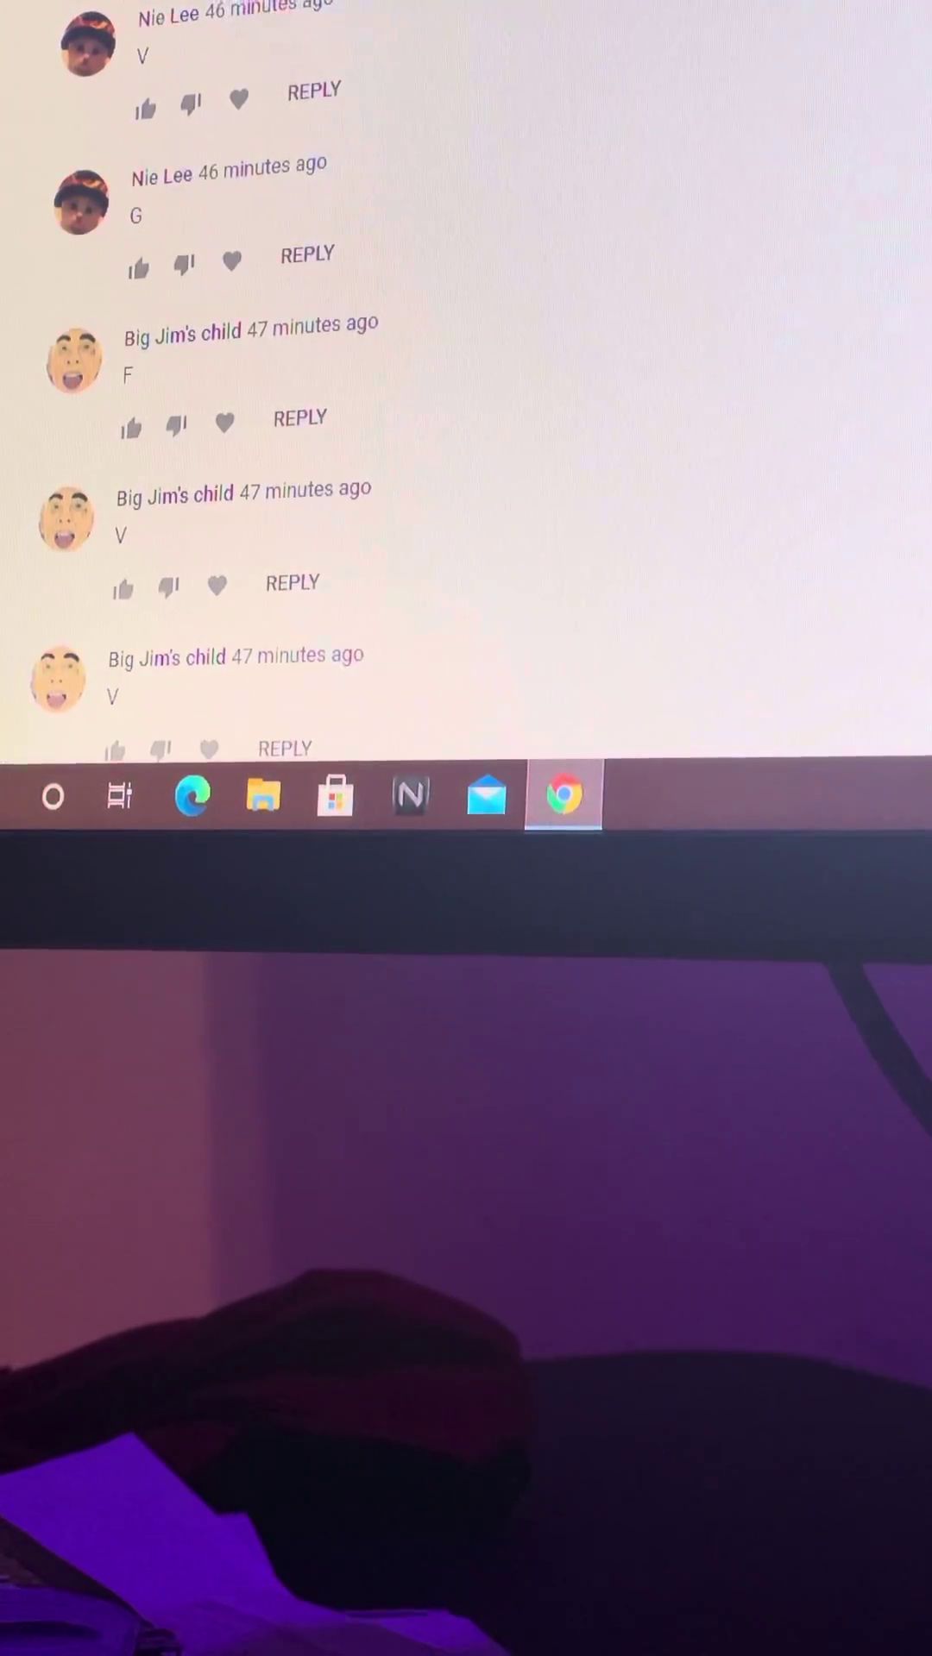
{"action": "scroll", "coordinate": [466, 375], "scroll_direction": "up", "scroll_amount": 2}
{"action": "scroll", "coordinate": [466, 376], "scroll_direction": "up", "scroll_amount": 2}
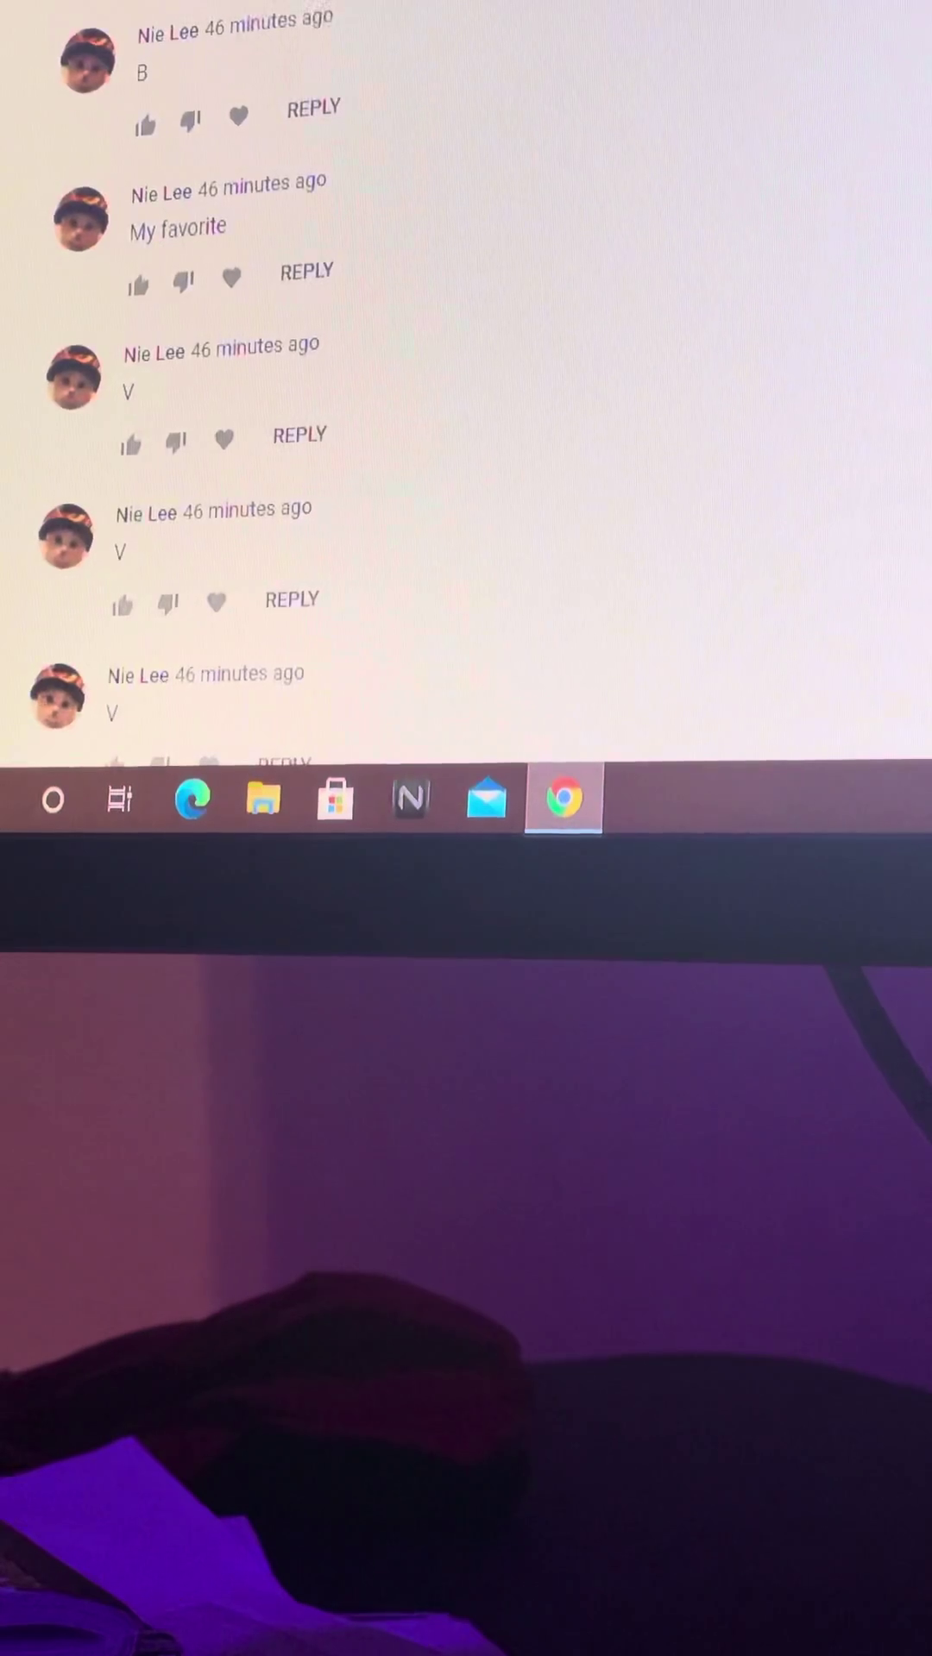
{"action": "scroll", "coordinate": [467, 376], "scroll_direction": "up", "scroll_amount": 3}
{"action": "scroll", "coordinate": [466, 376], "scroll_direction": "up", "scroll_amount": 2}
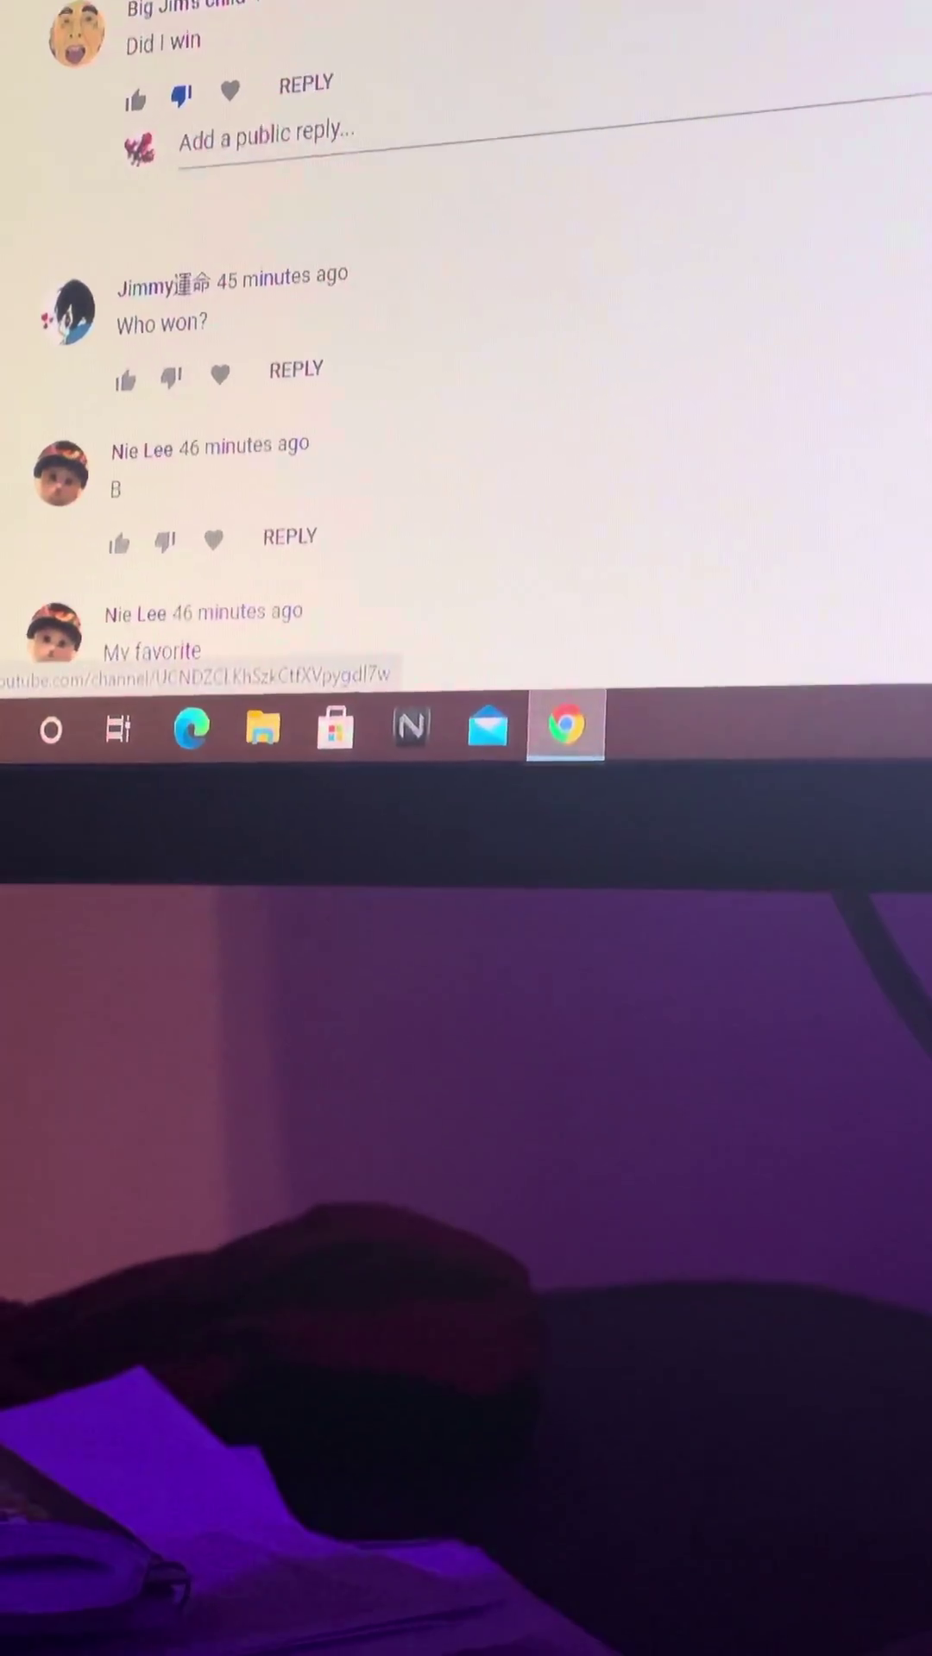
{"action": "scroll", "coordinate": [467, 338], "scroll_direction": "down", "scroll_amount": 1}
{"action": "scroll", "coordinate": [466, 337], "scroll_direction": "down", "scroll_amount": 2}
{"action": "scroll", "coordinate": [466, 336], "scroll_direction": "down", "scroll_amount": 2}
{"action": "scroll", "coordinate": [466, 336], "scroll_direction": "down", "scroll_amount": 2}
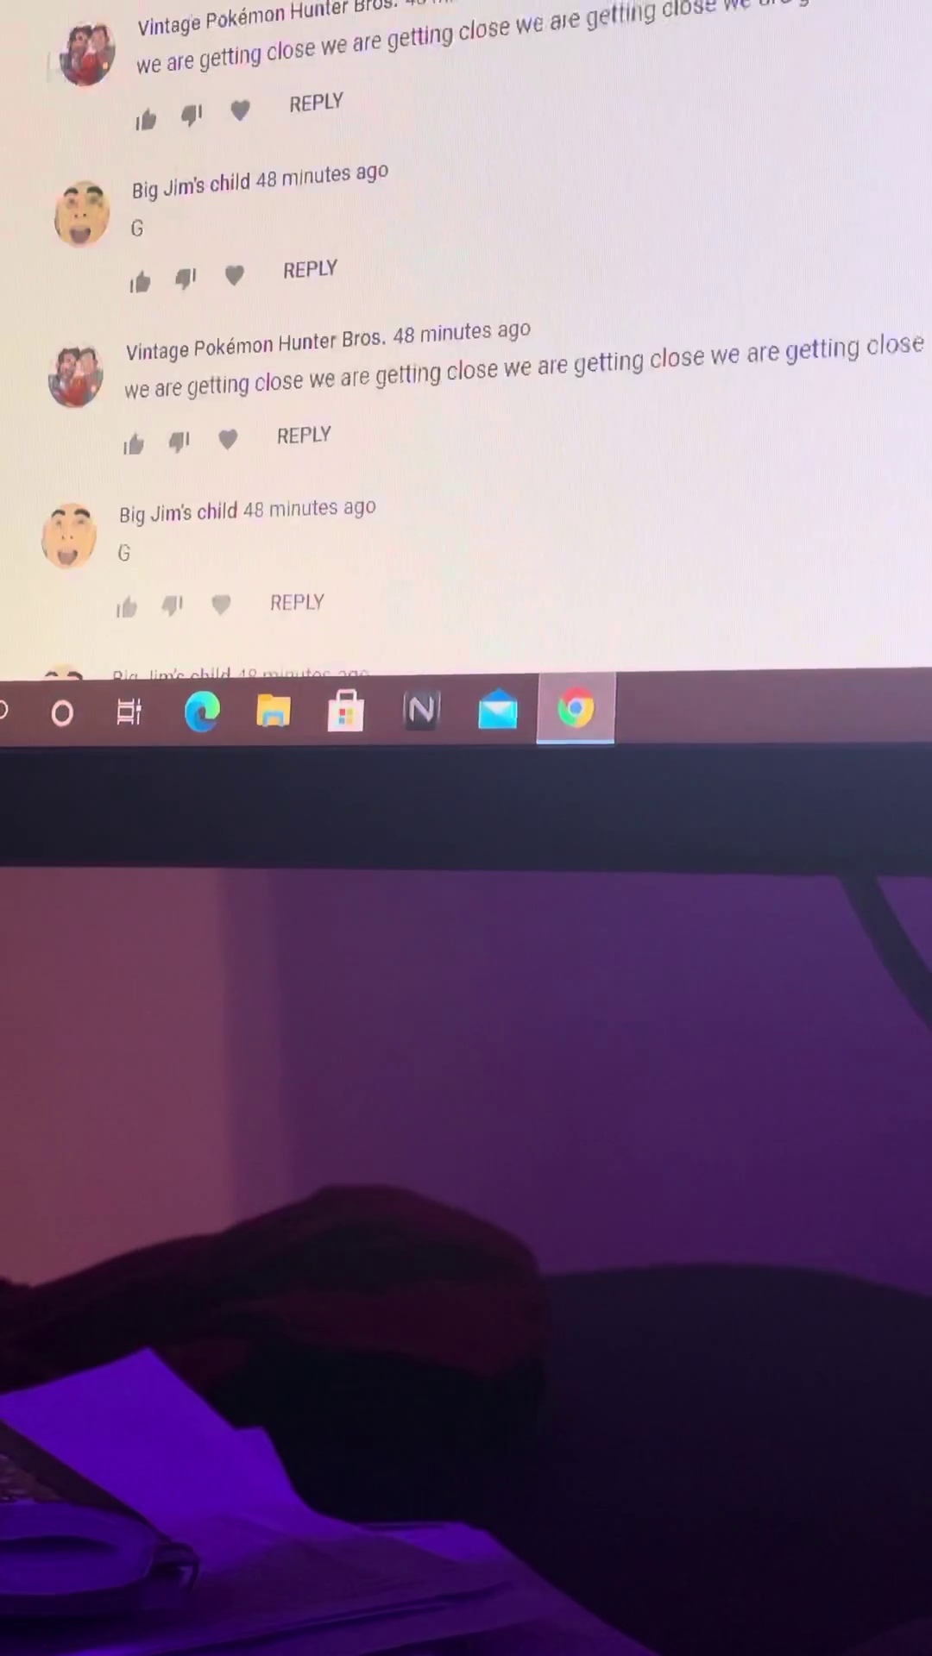
{"action": "scroll", "coordinate": [466, 337], "scroll_direction": "down", "scroll_amount": 2}
{"action": "scroll", "coordinate": [466, 338], "scroll_direction": "down", "scroll_amount": 2}
{"action": "scroll", "coordinate": [159, 56], "scroll_direction": "down", "scroll_amount": 2}
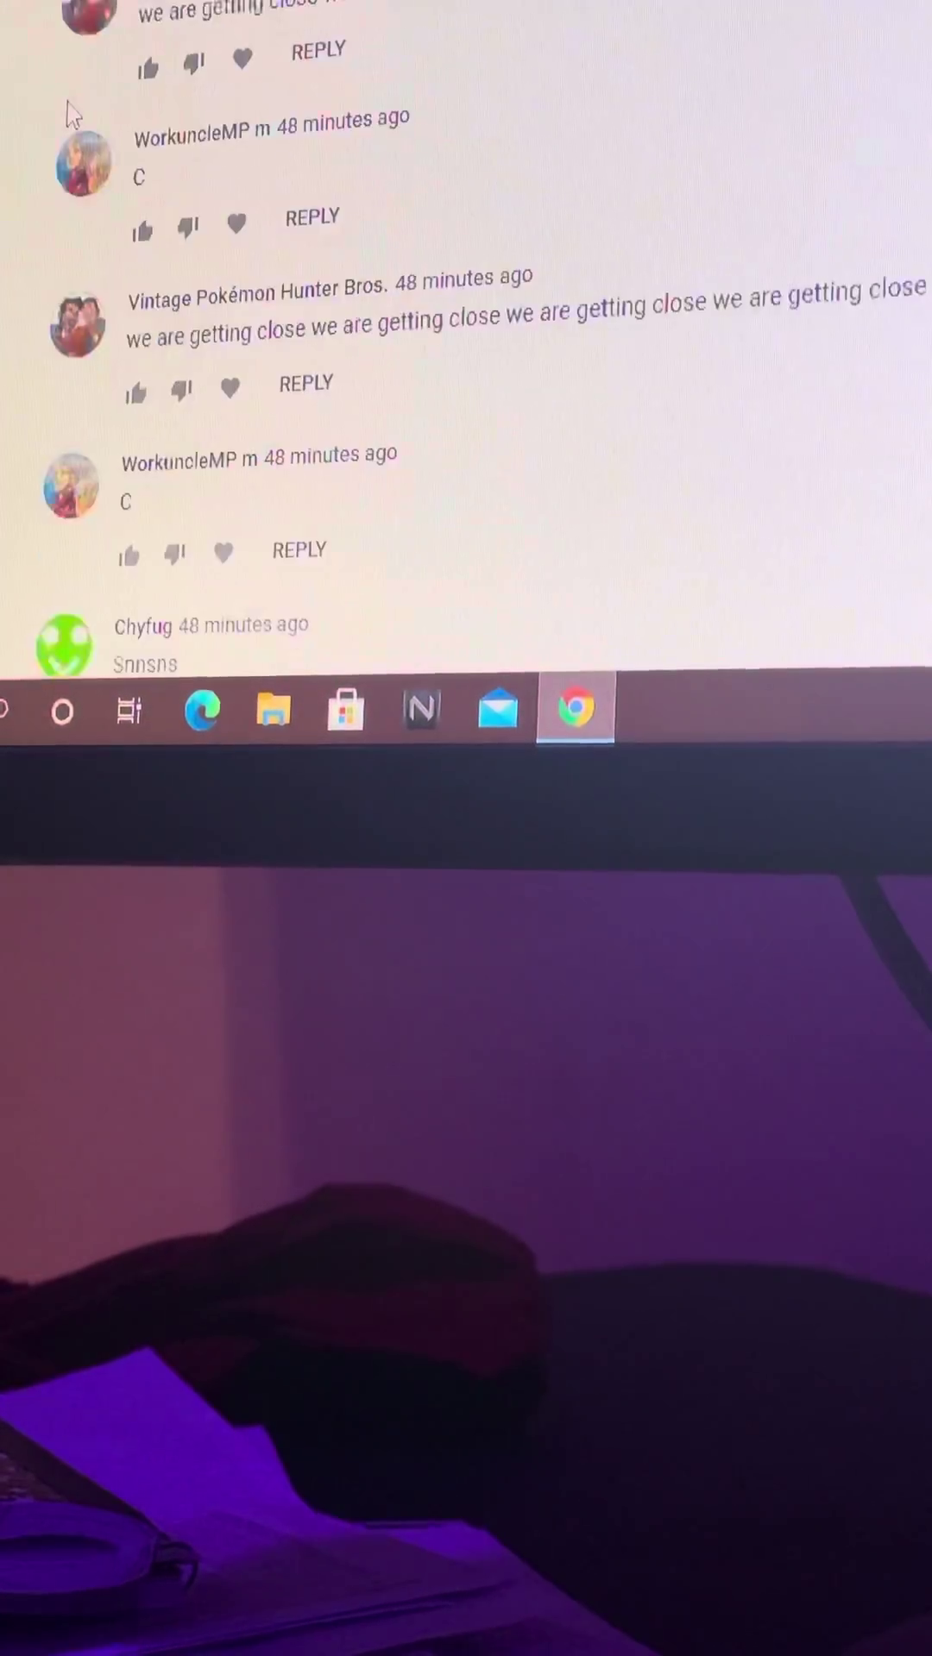
{"action": "scroll", "coordinate": [129, 78], "scroll_direction": "down", "scroll_amount": 2}
{"action": "scroll", "coordinate": [105, 97], "scroll_direction": "down", "scroll_amount": 2}
{"action": "scroll", "coordinate": [76, 119], "scroll_direction": "down", "scroll_amount": 2}
{"action": "scroll", "coordinate": [75, 119], "scroll_direction": "down", "scroll_amount": 2}
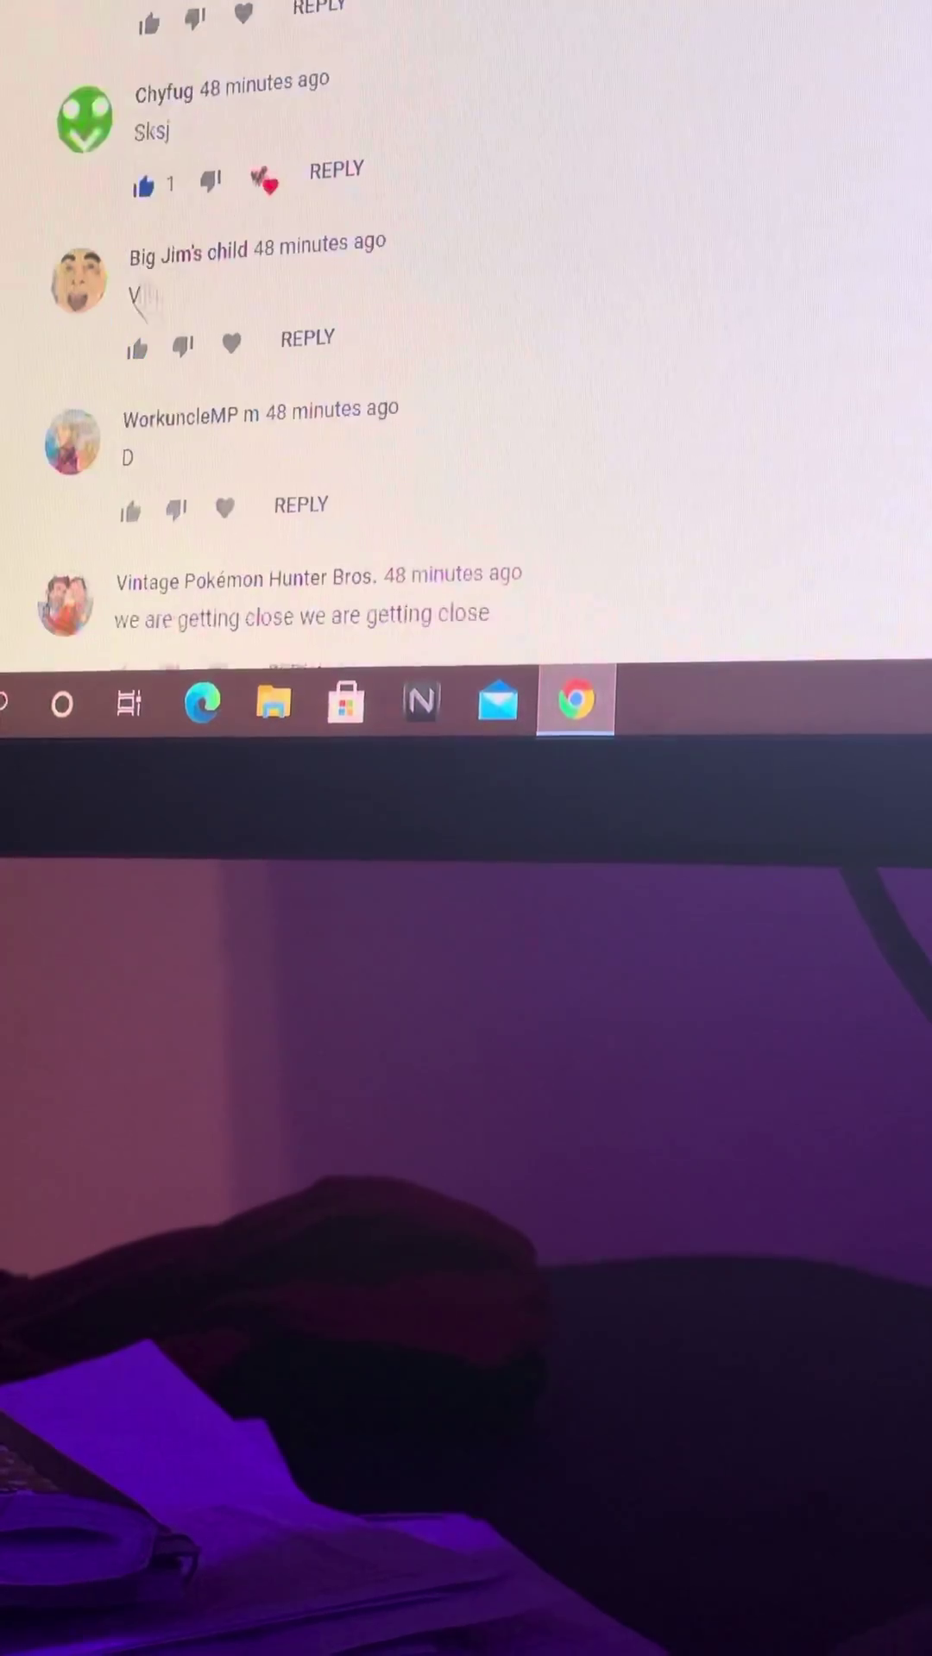
{"action": "left_click", "coordinate": [336, 166]}
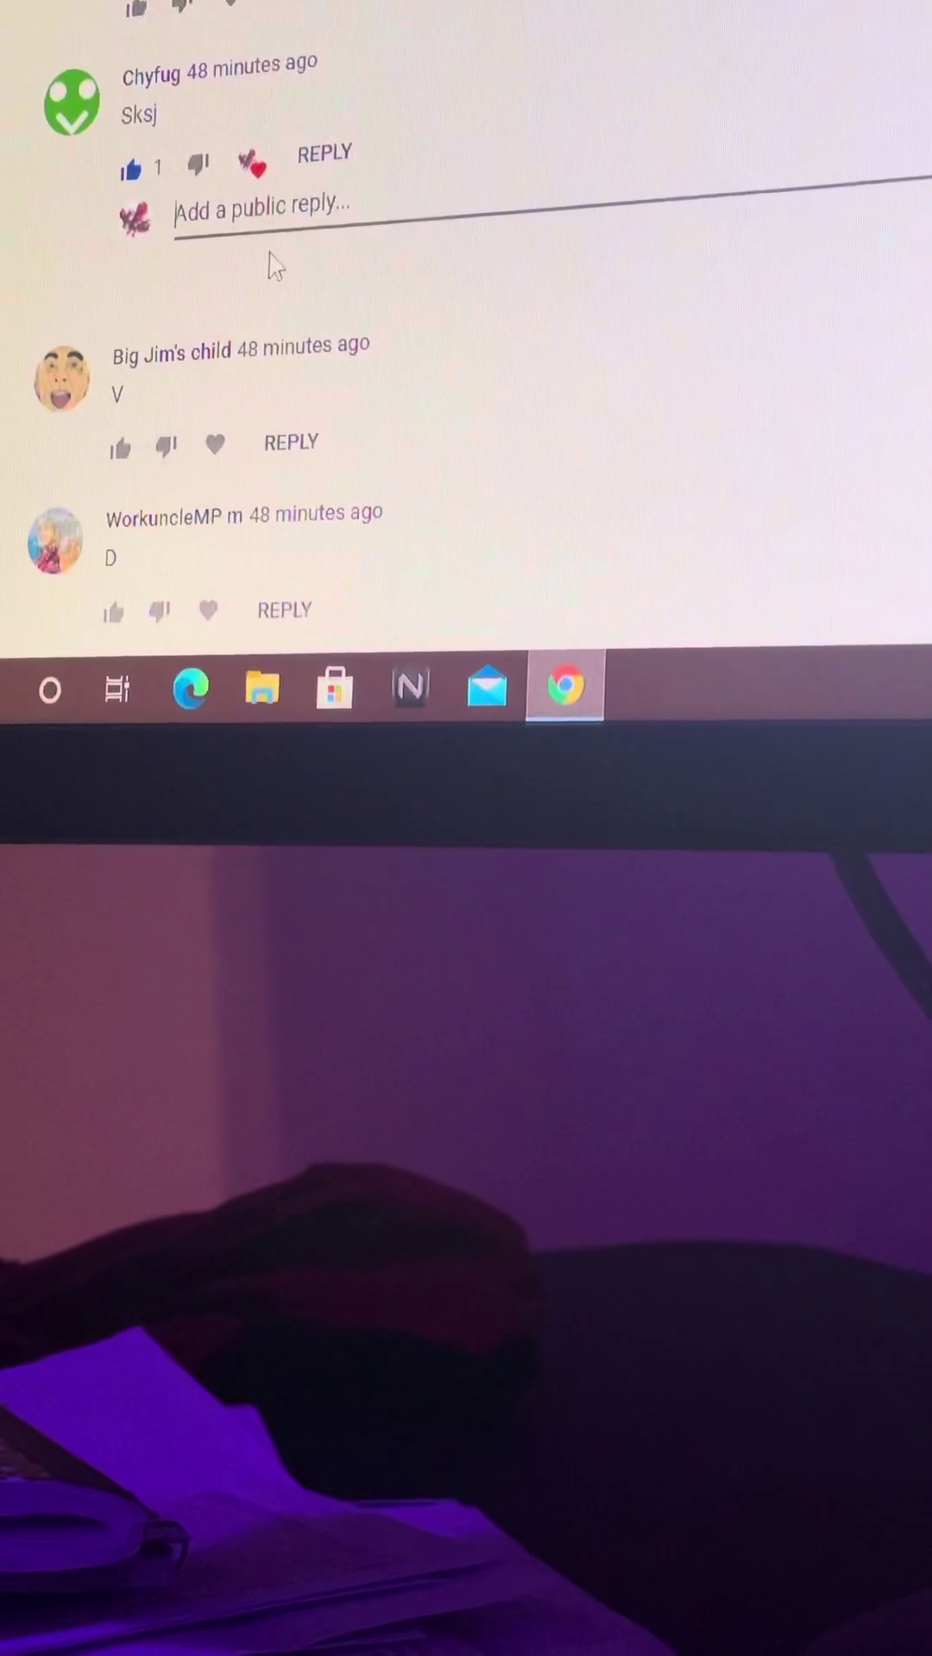
{"action": "type", "text": "con"}
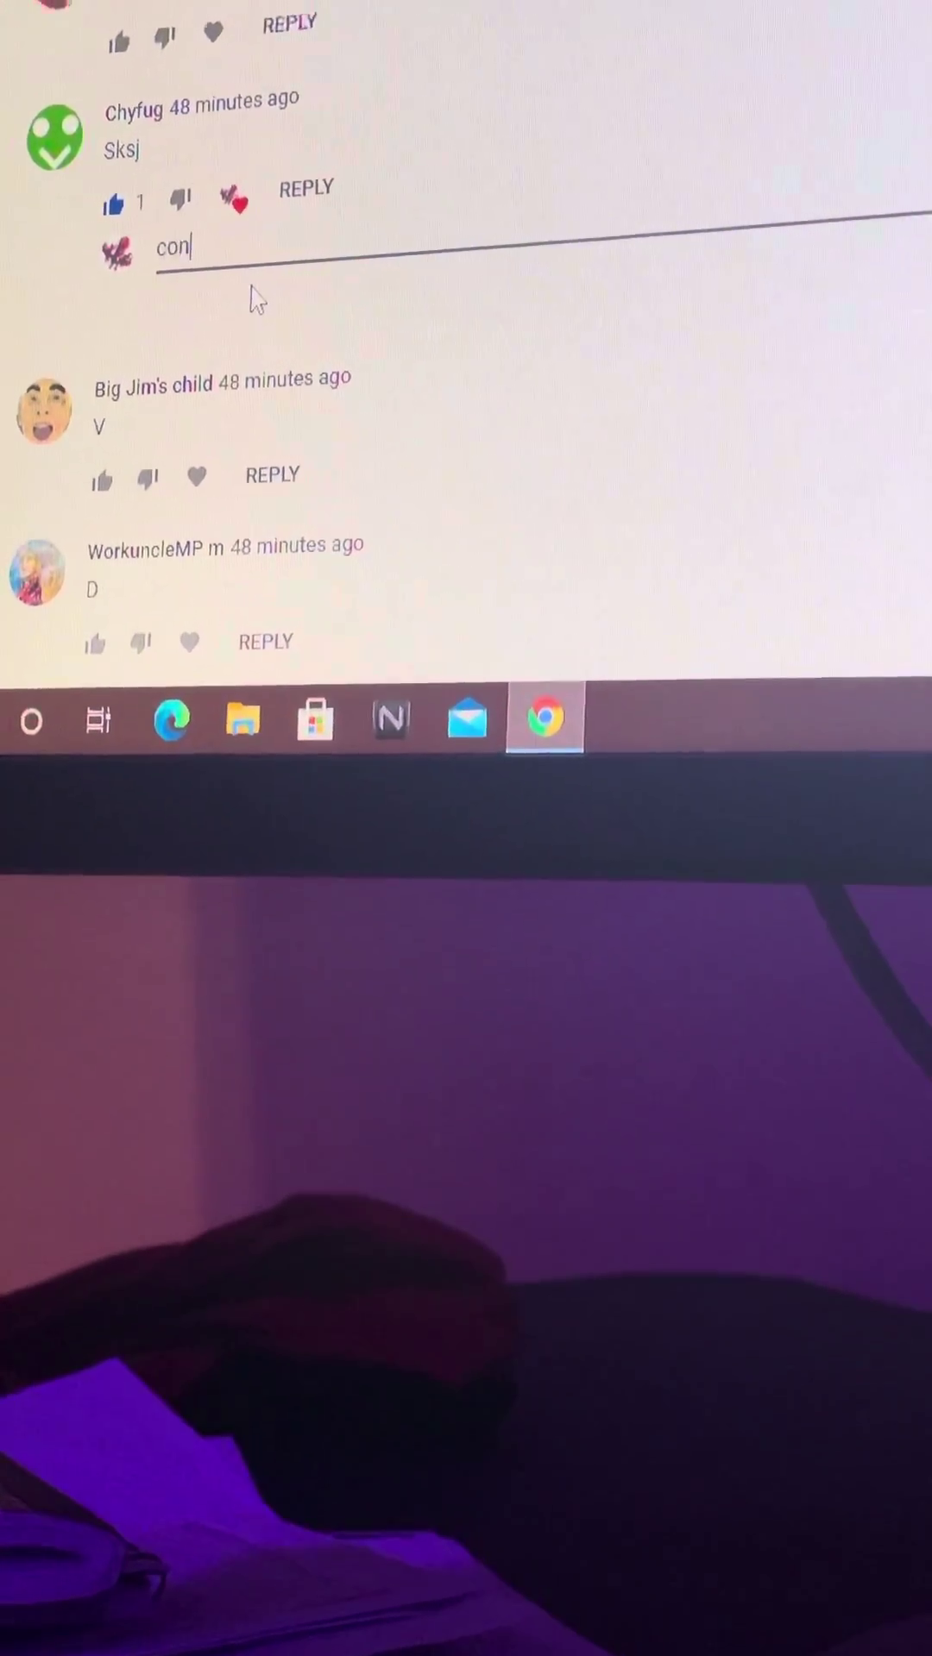
{"action": "type", "text": "grts you"}
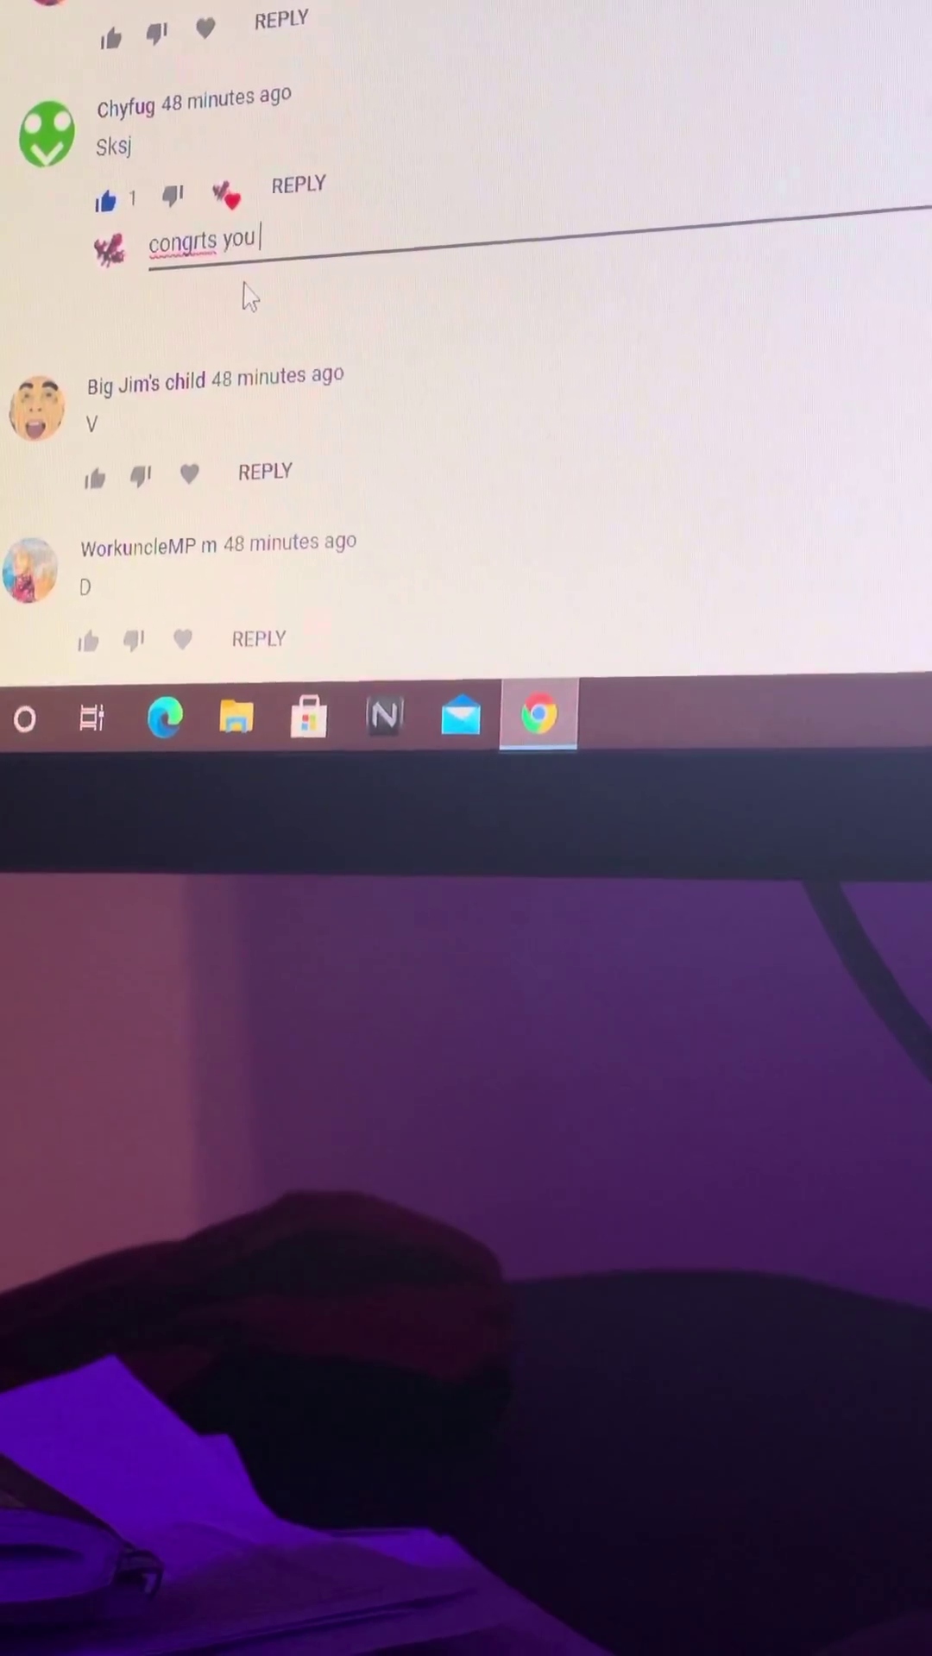
{"action": "type", "text": " won"}
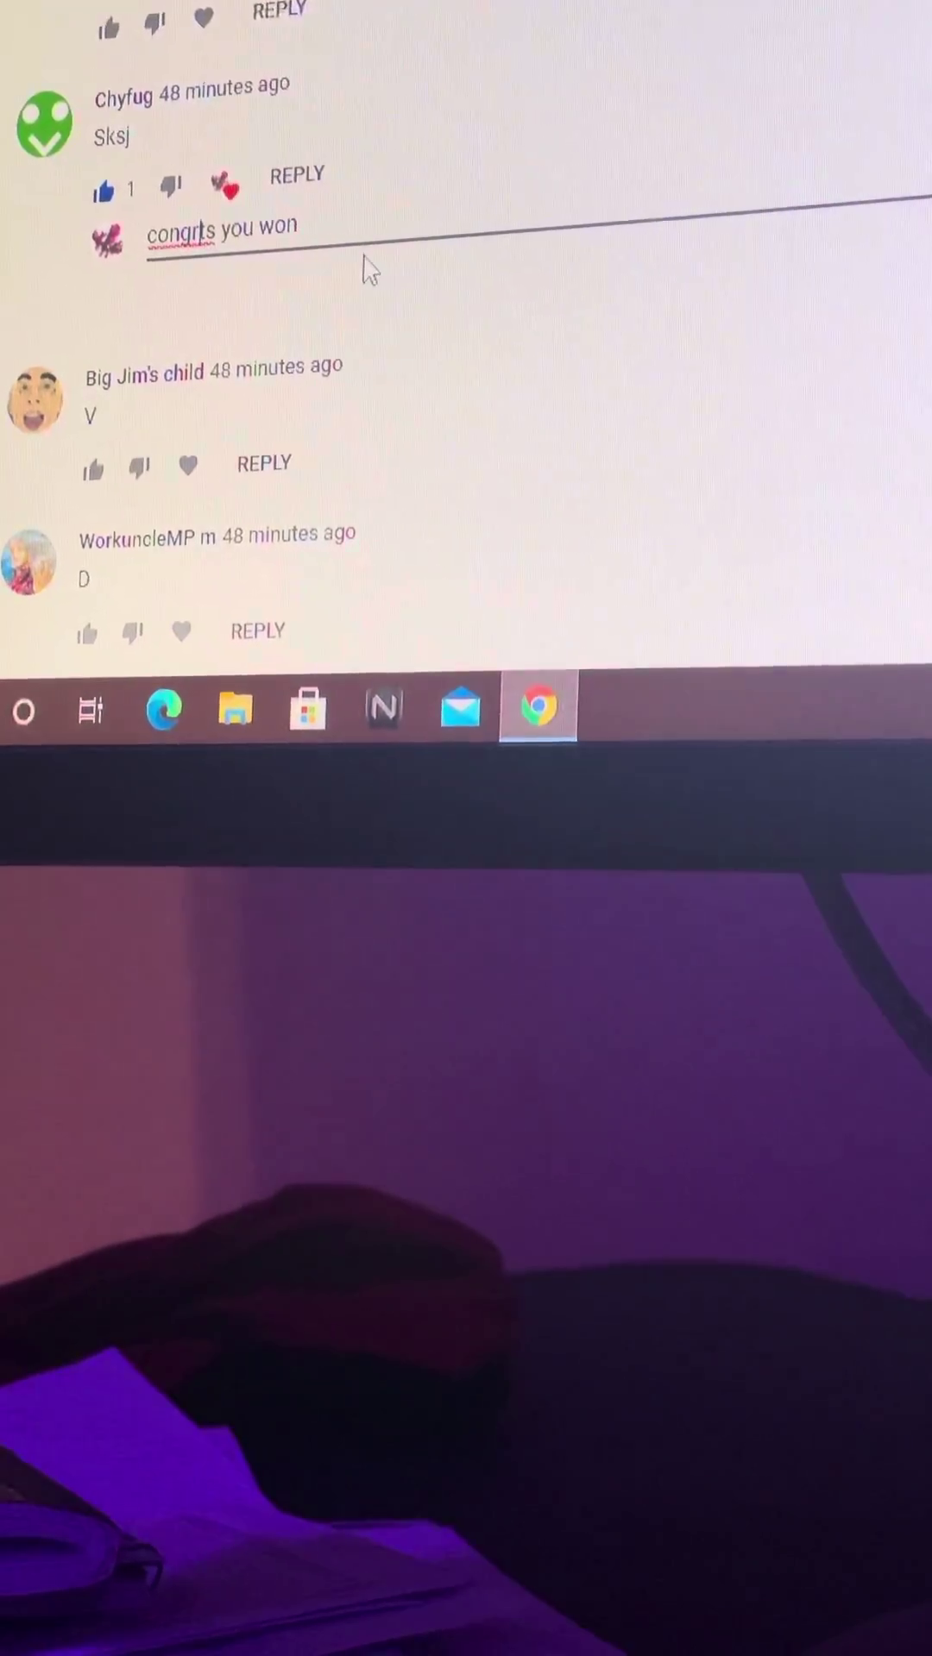
{"action": "type", "text": "a"}
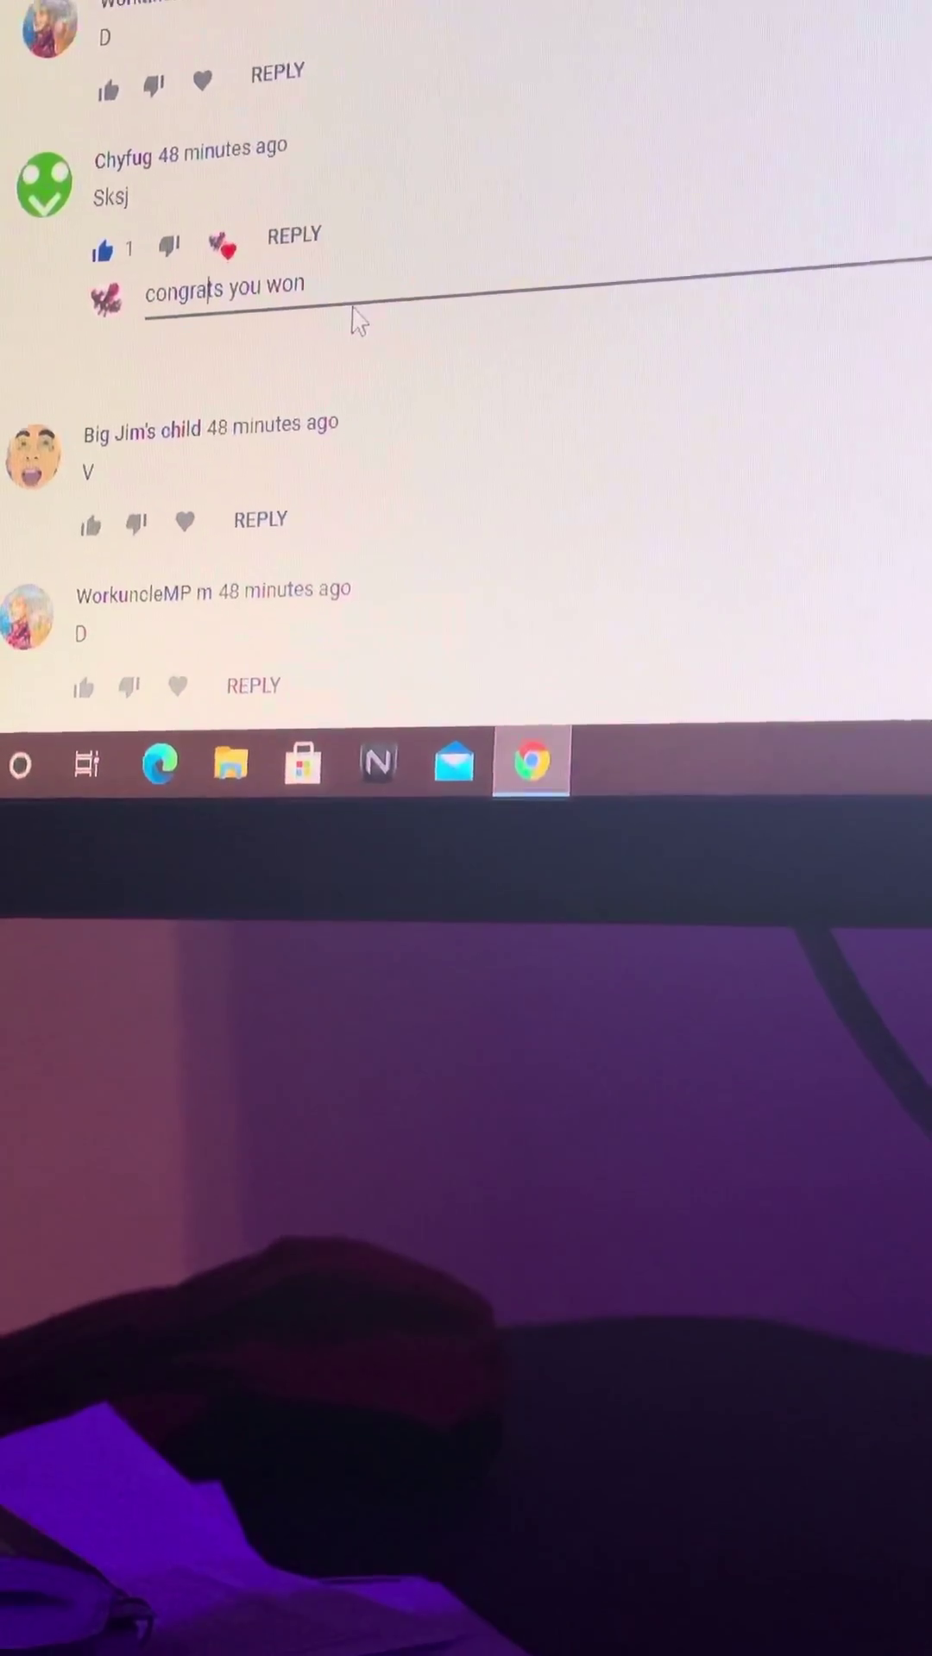